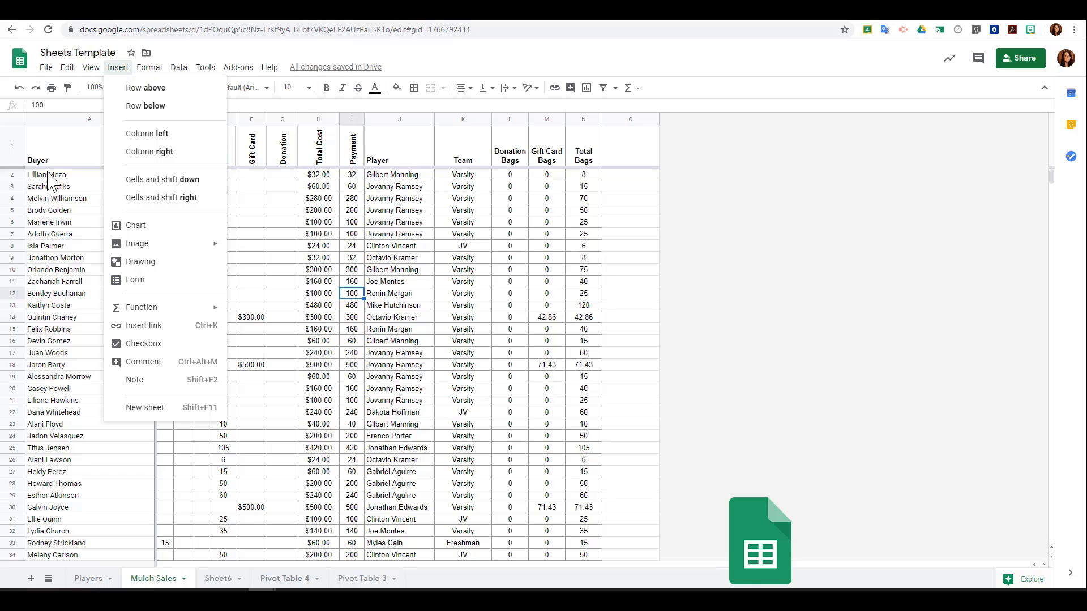
left_click(17, 260)
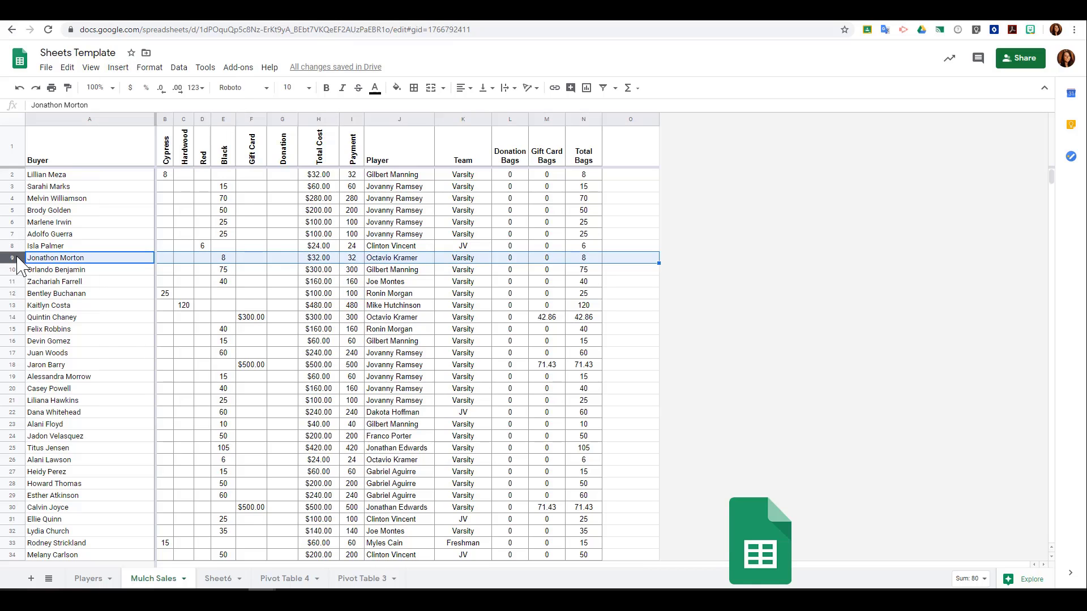
left_click(120, 68)
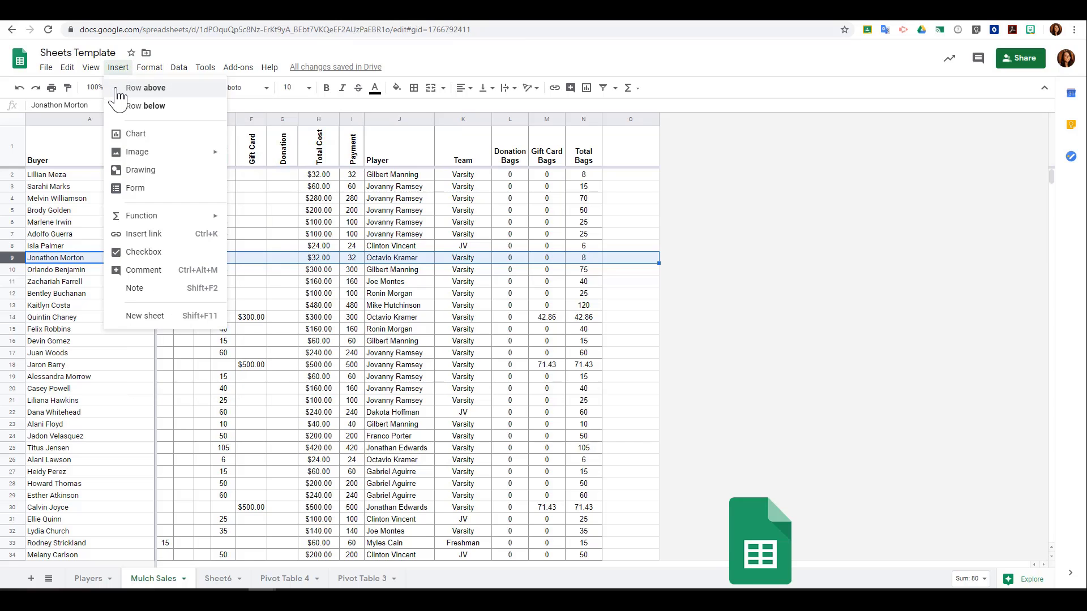
left_click(118, 94)
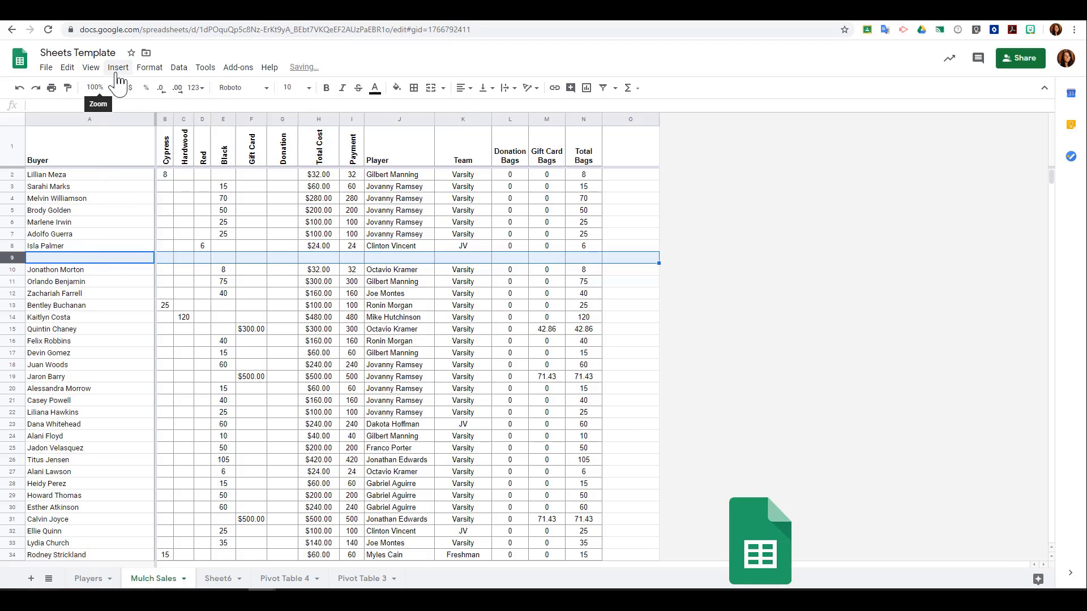
left_click(118, 68)
left_click(118, 106)
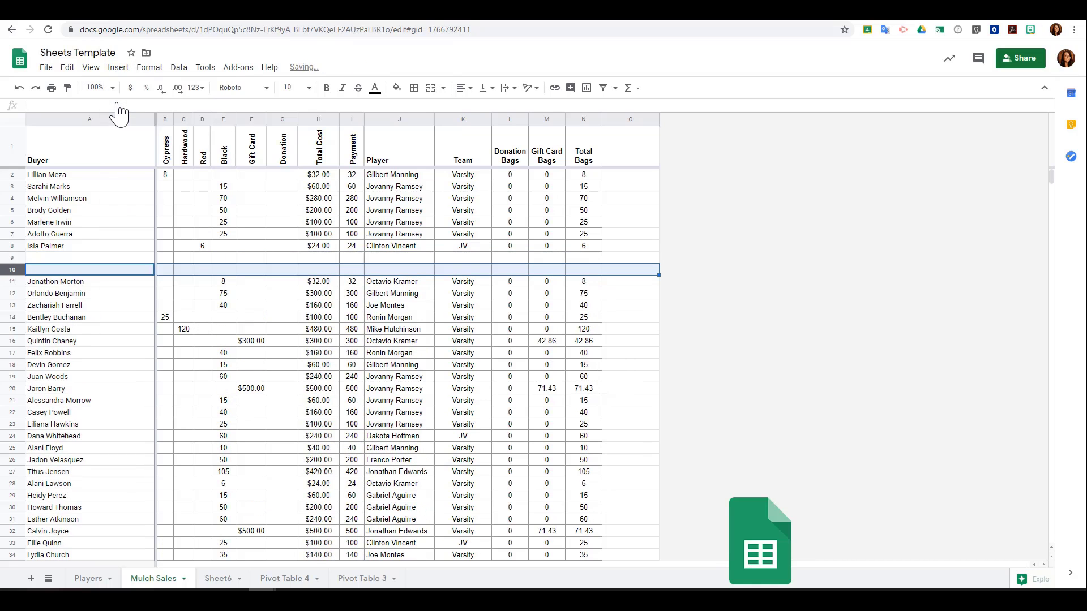
Insert two blank columns before the Hardwood column, one to its left and one to its right.
left_click(114, 305)
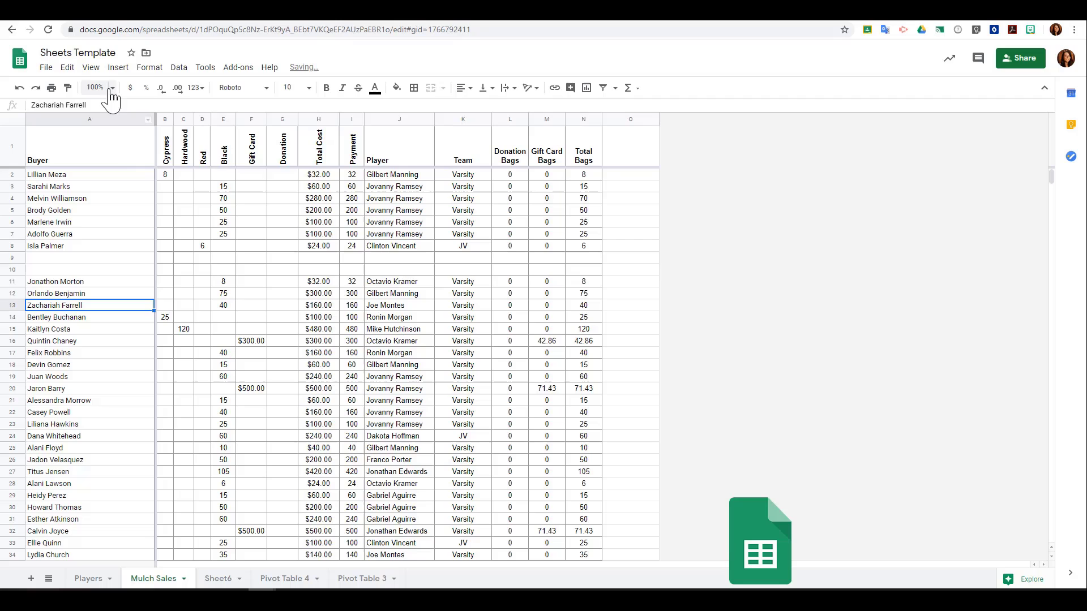
left_click(184, 119)
left_click(117, 69)
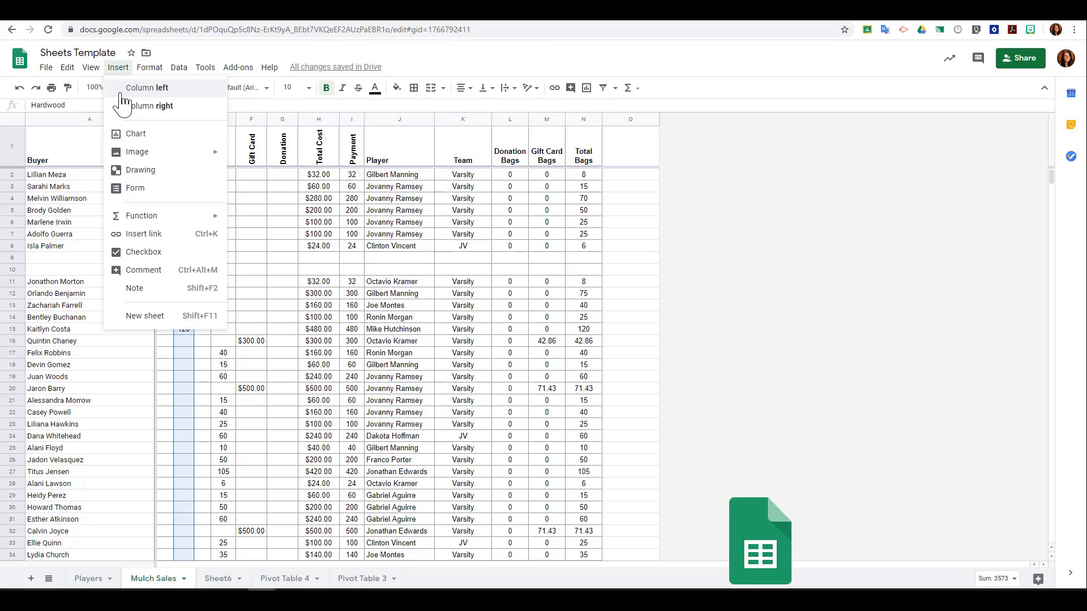
left_click(132, 88)
left_click(117, 70)
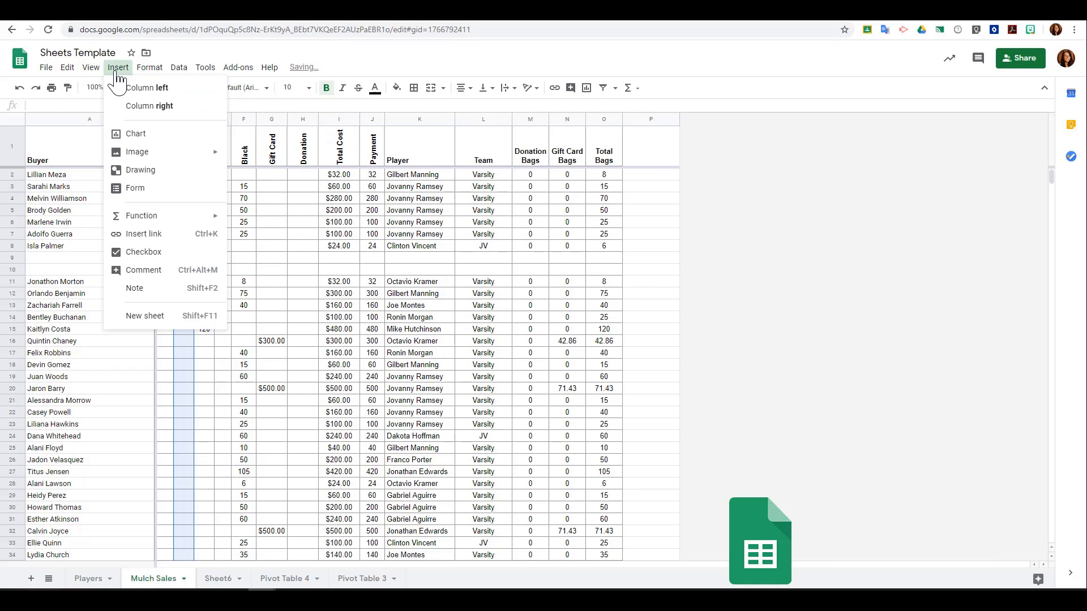
left_click(124, 111)
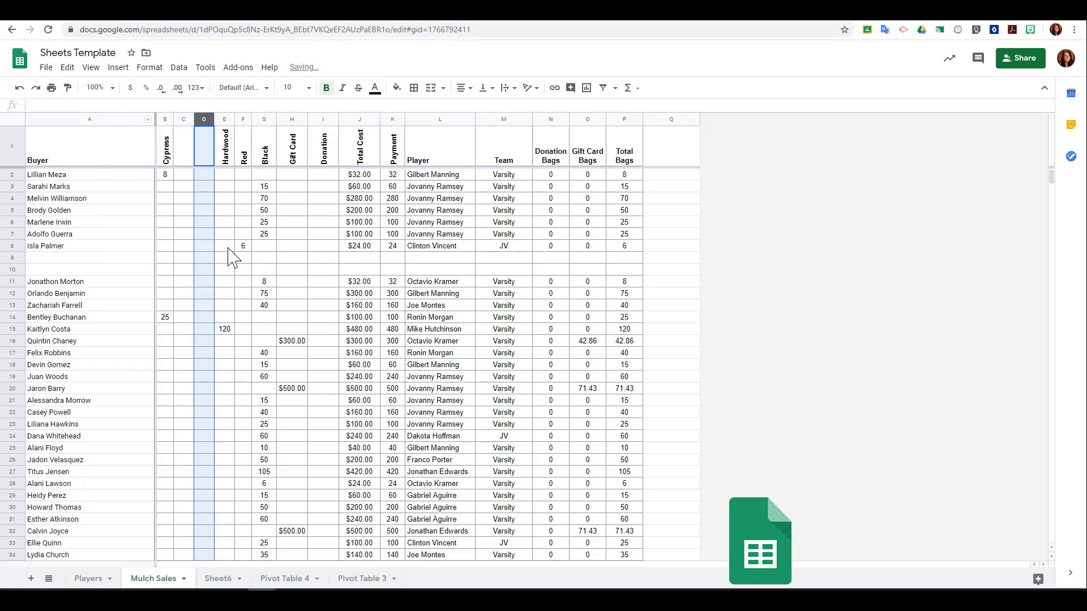
left_click(241, 249)
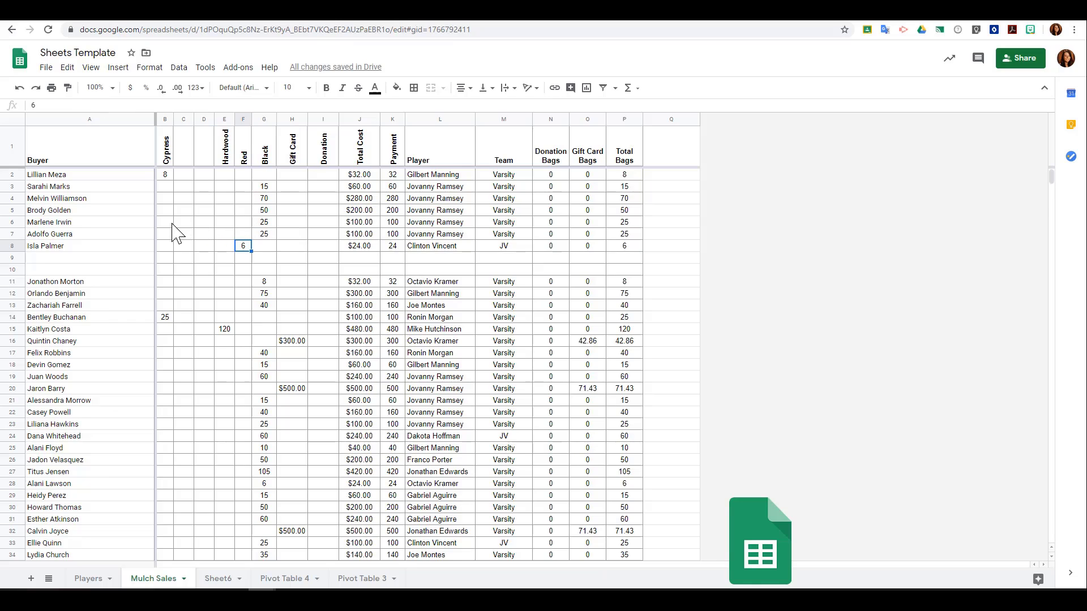
left_click_drag(165, 222, 628, 224)
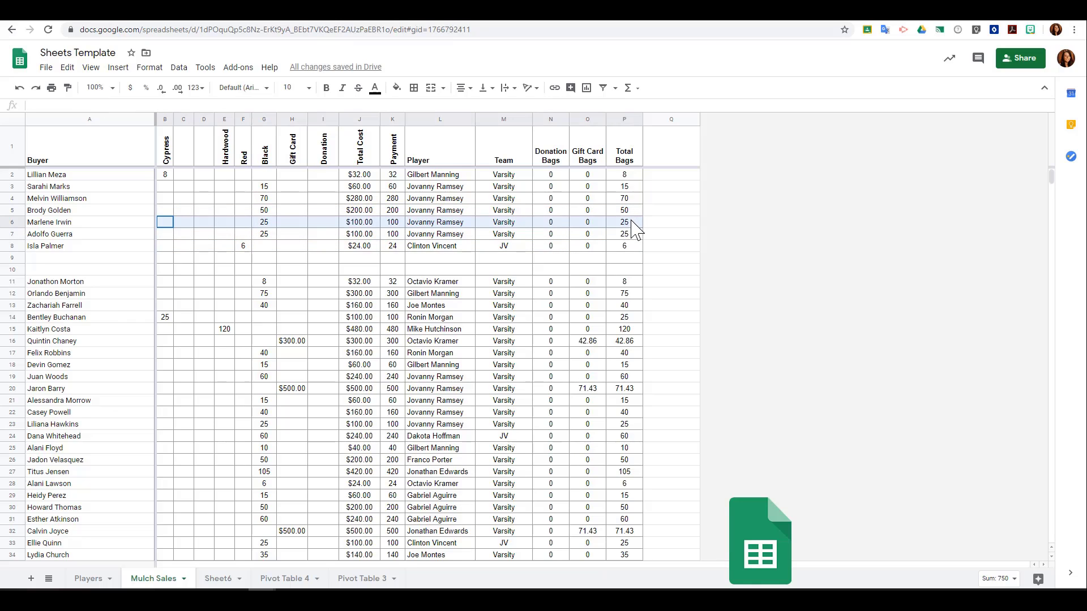
left_click(117, 67)
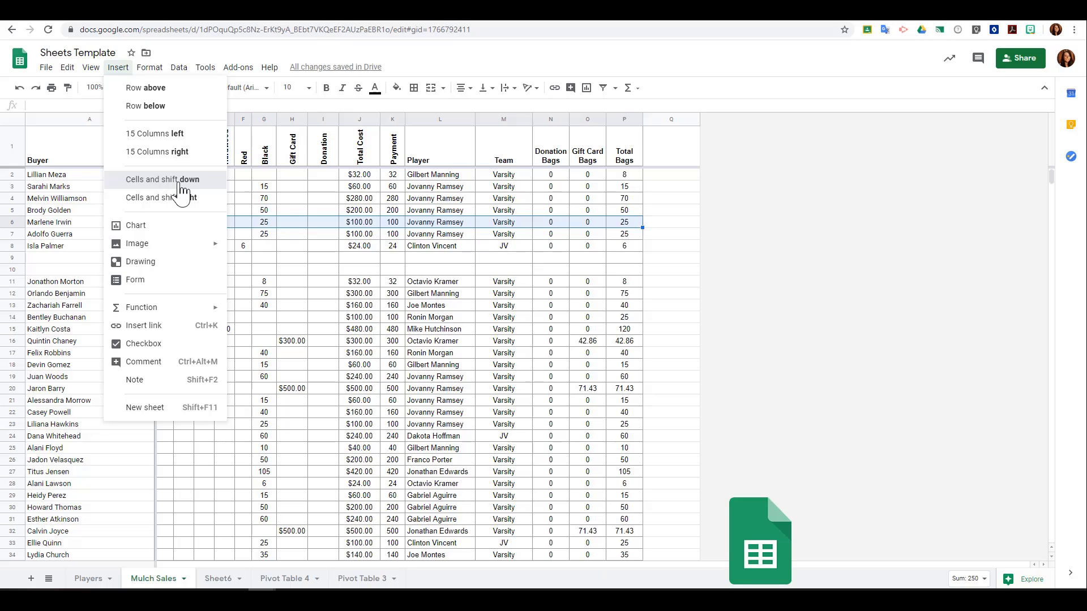
left_click(178, 182)
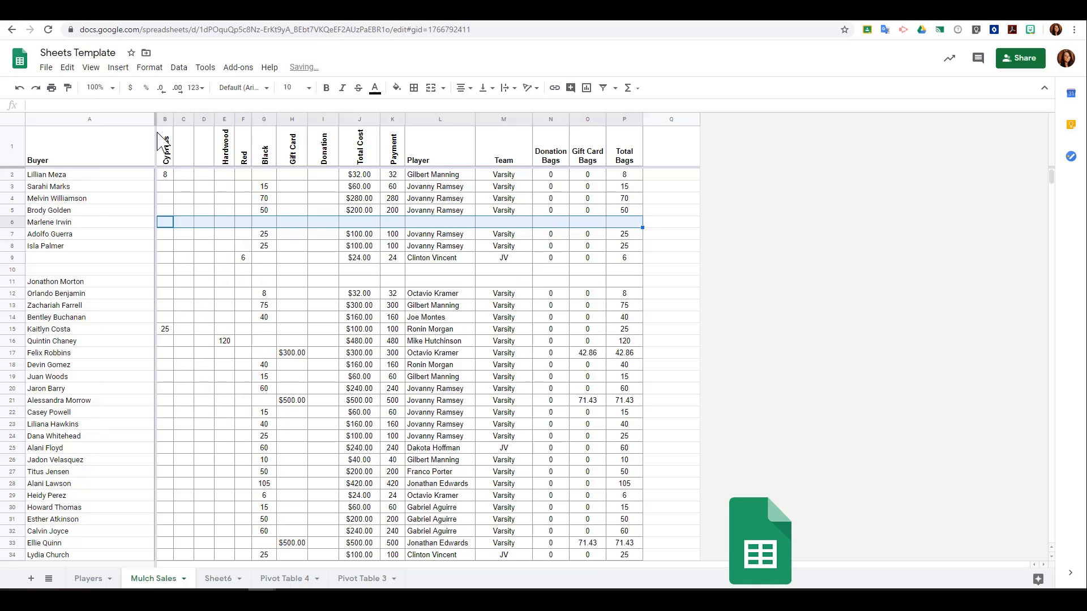
Insert cells in the same selected range, shifting existing cells right.
left_click(119, 67)
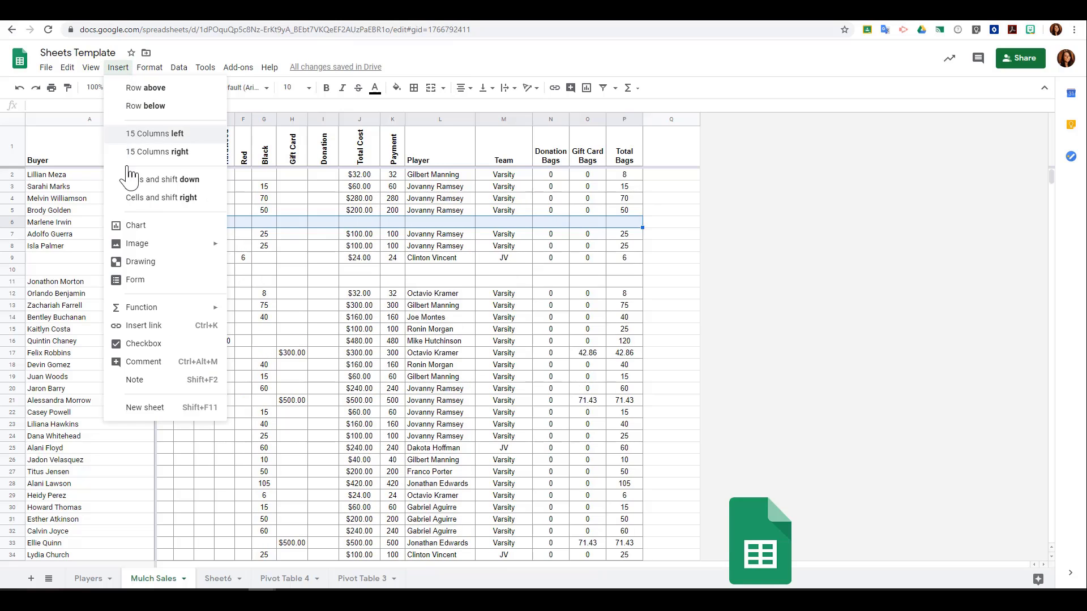
left_click(164, 199)
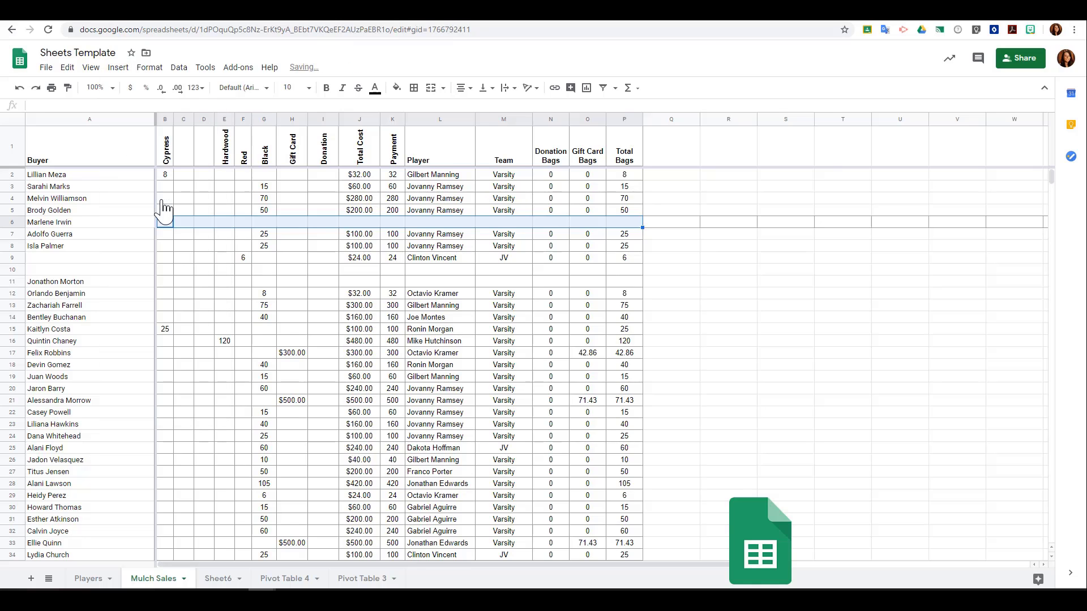
left_click(118, 69)
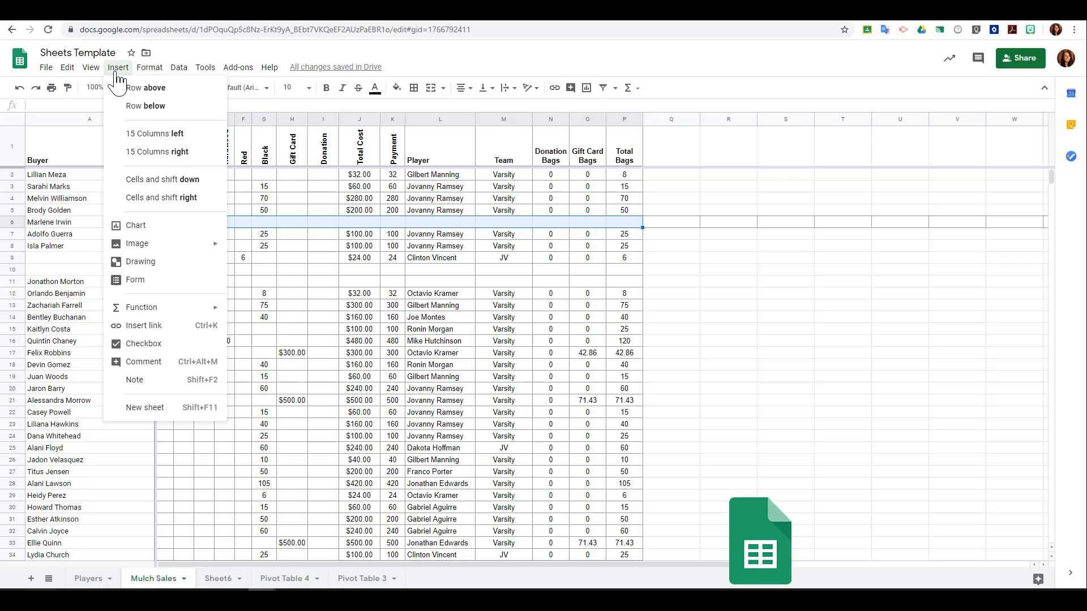
left_click(447, 309)
Insert a chart from the Total Cost cells J12:J27.
left_click_drag(371, 175, 381, 394)
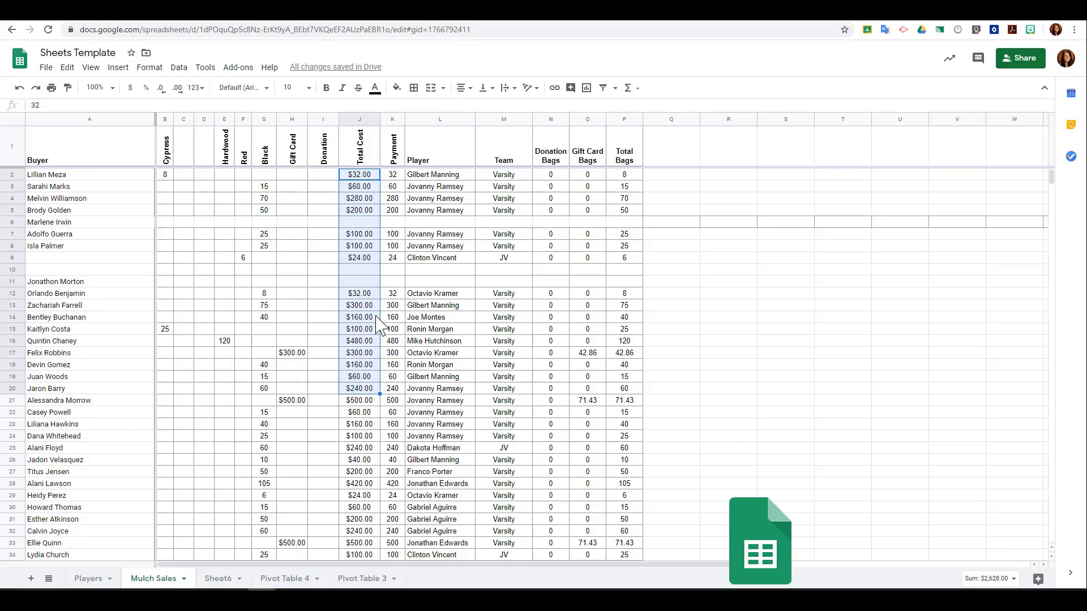
left_click_drag(376, 293, 378, 473)
left_click(129, 67)
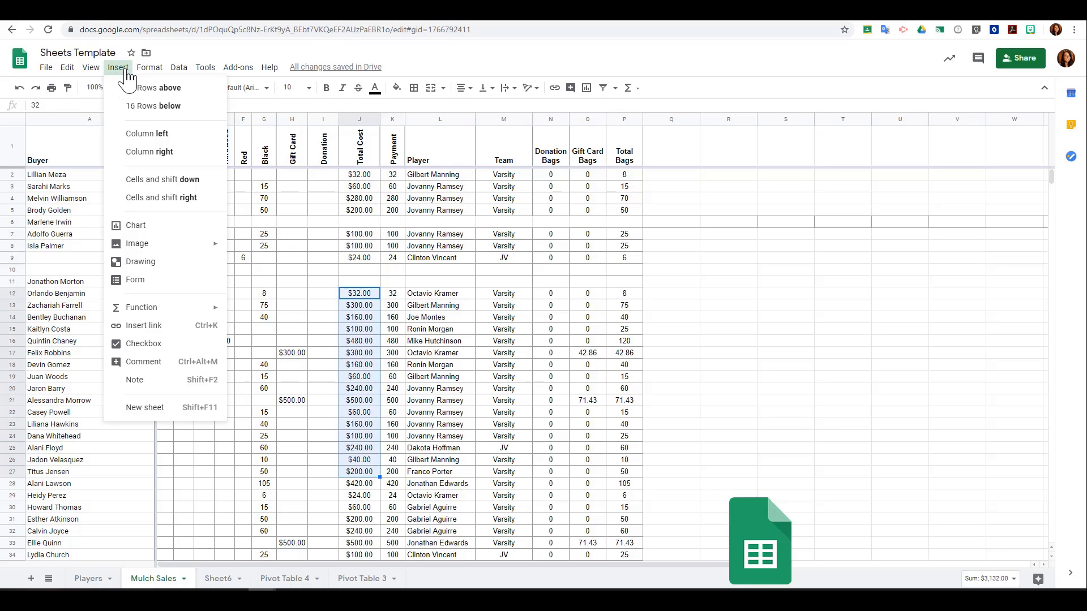
left_click(136, 225)
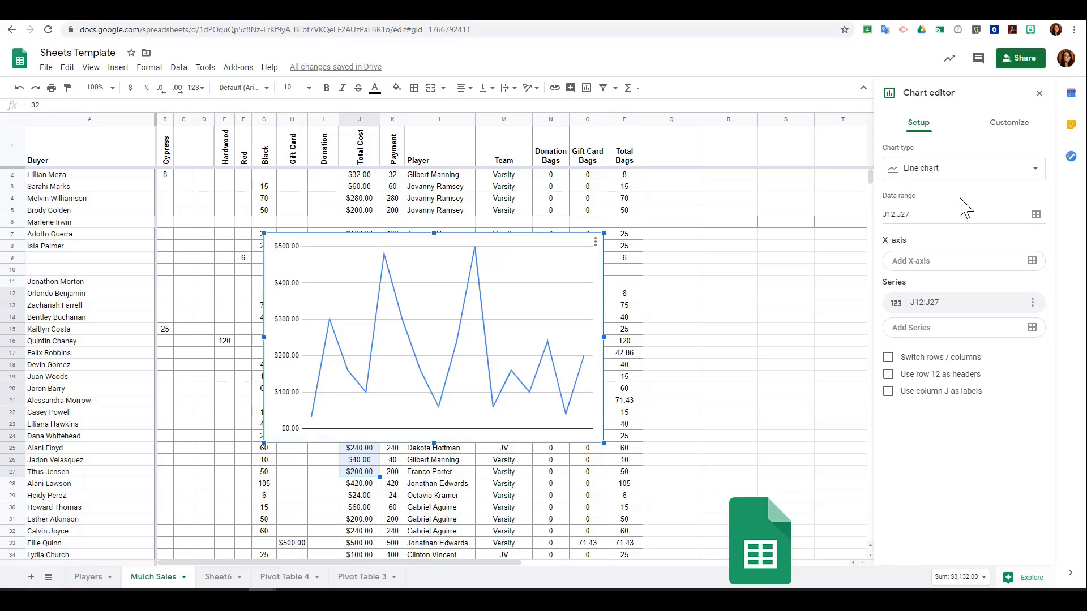
Change the chart type to a column chart and set its stacking to Standard.
left_click(1040, 174)
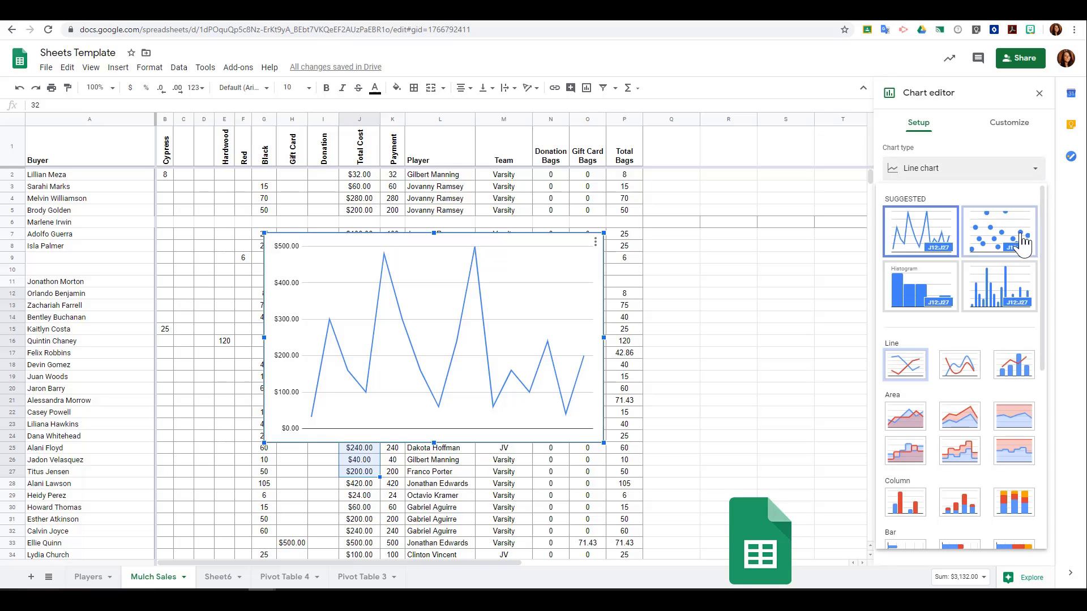
left_click(997, 308)
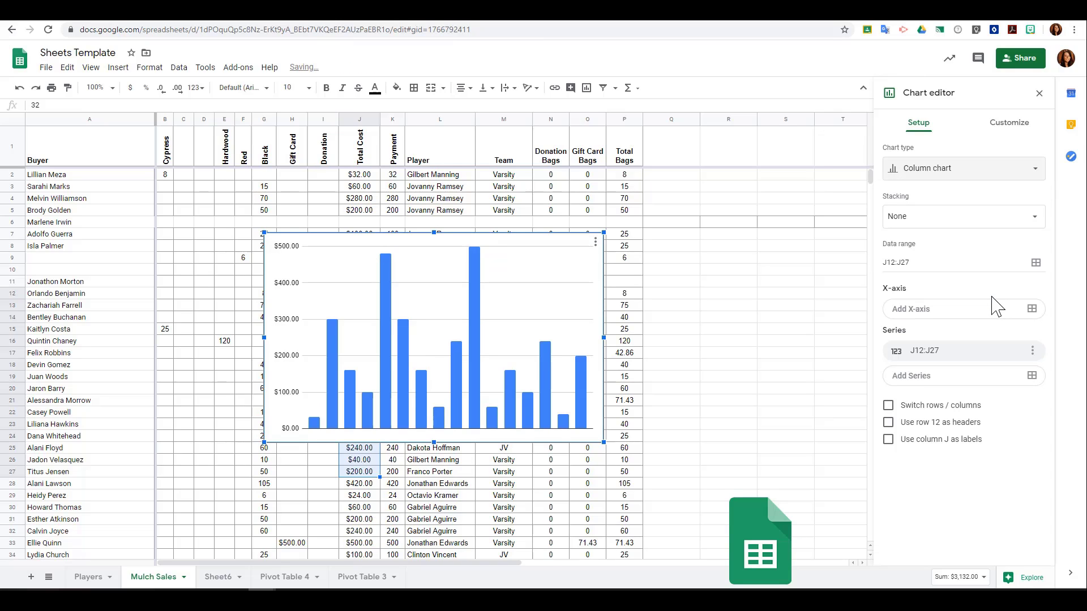
left_click(1033, 218)
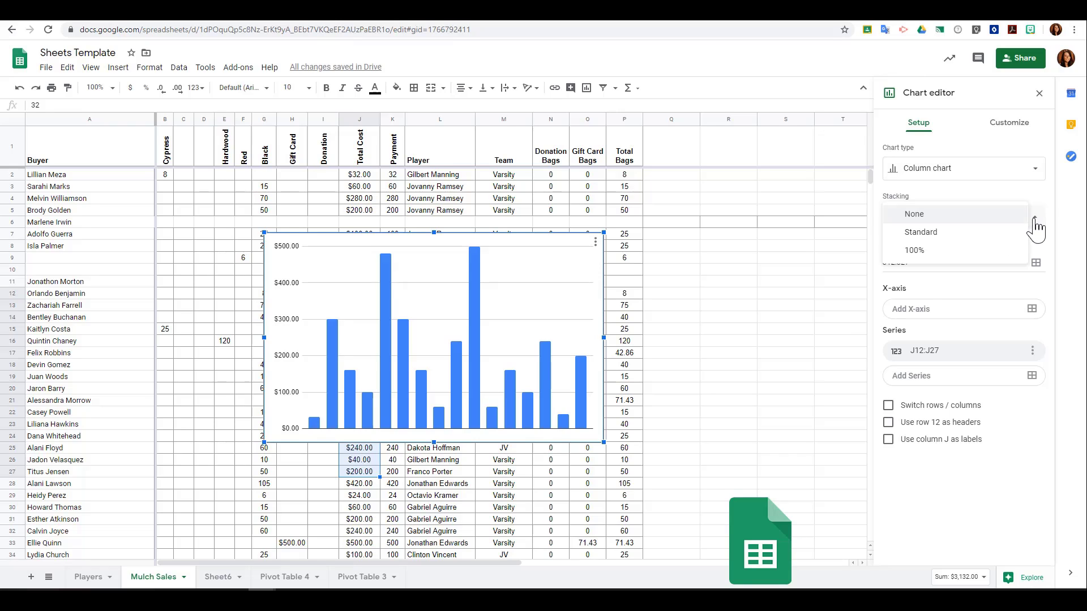
left_click(1013, 260)
left_click(1025, 221)
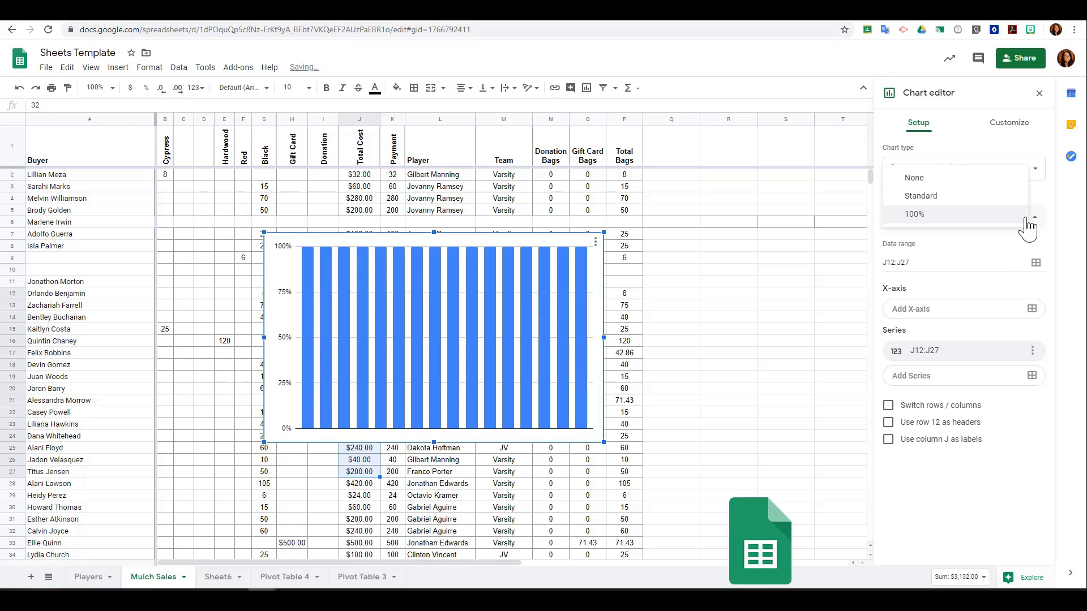
left_click(1016, 202)
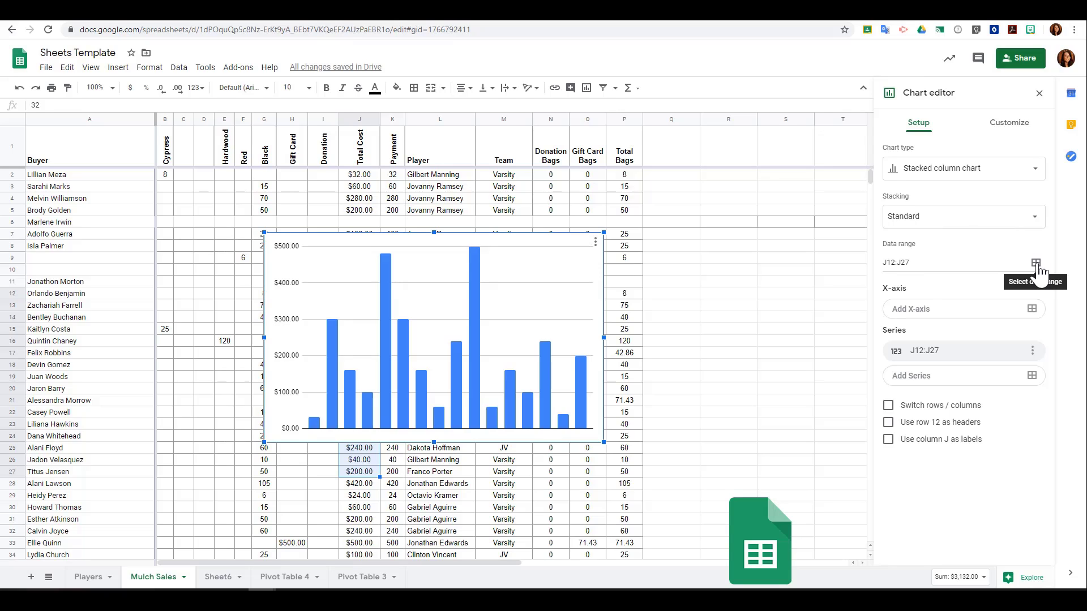
left_click(967, 320)
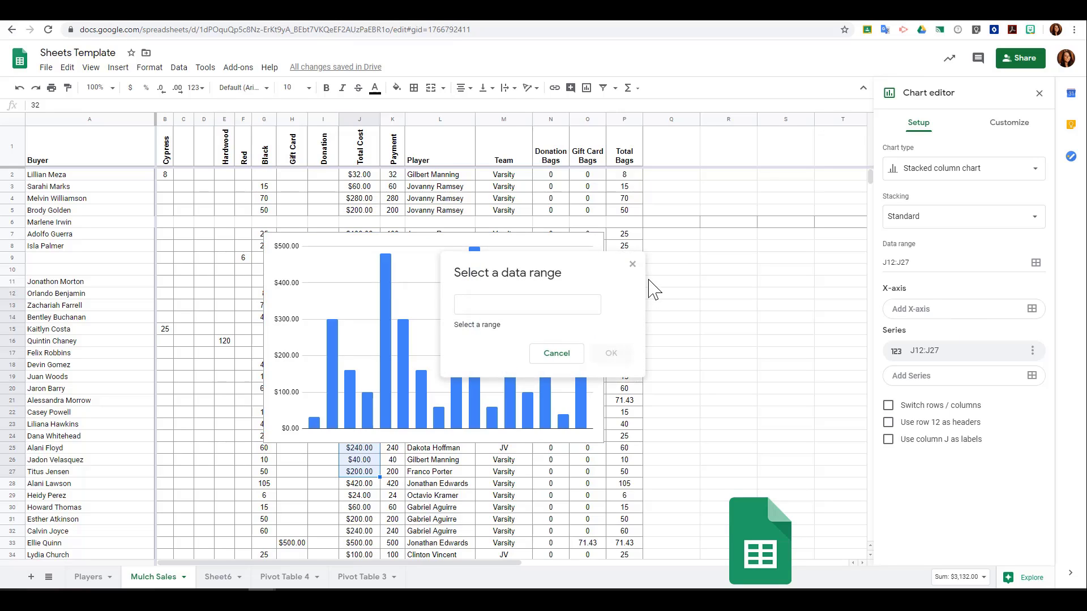
left_click(632, 265)
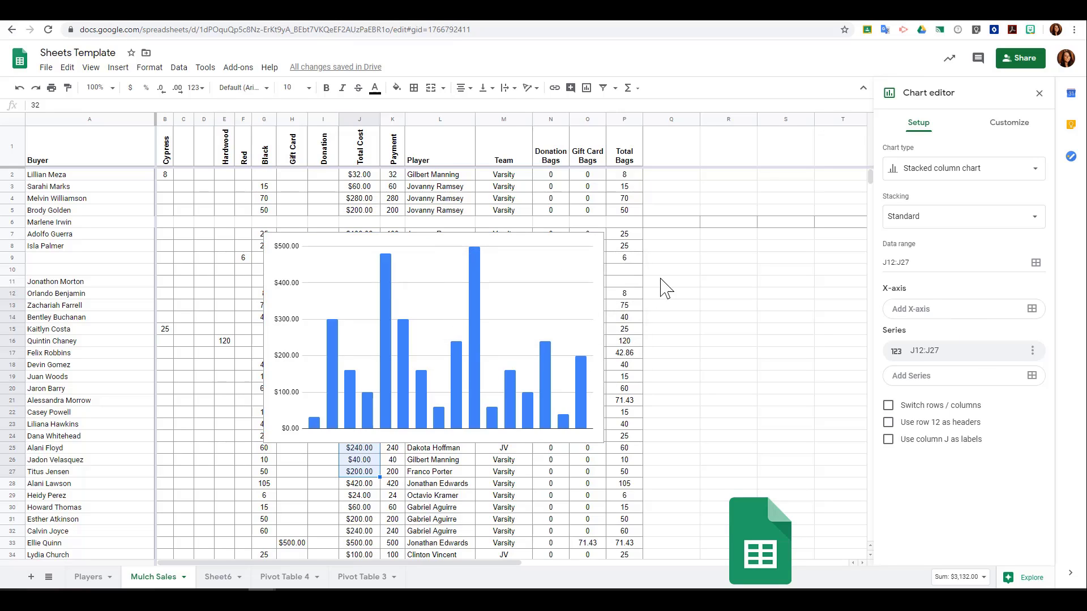
left_click(972, 386)
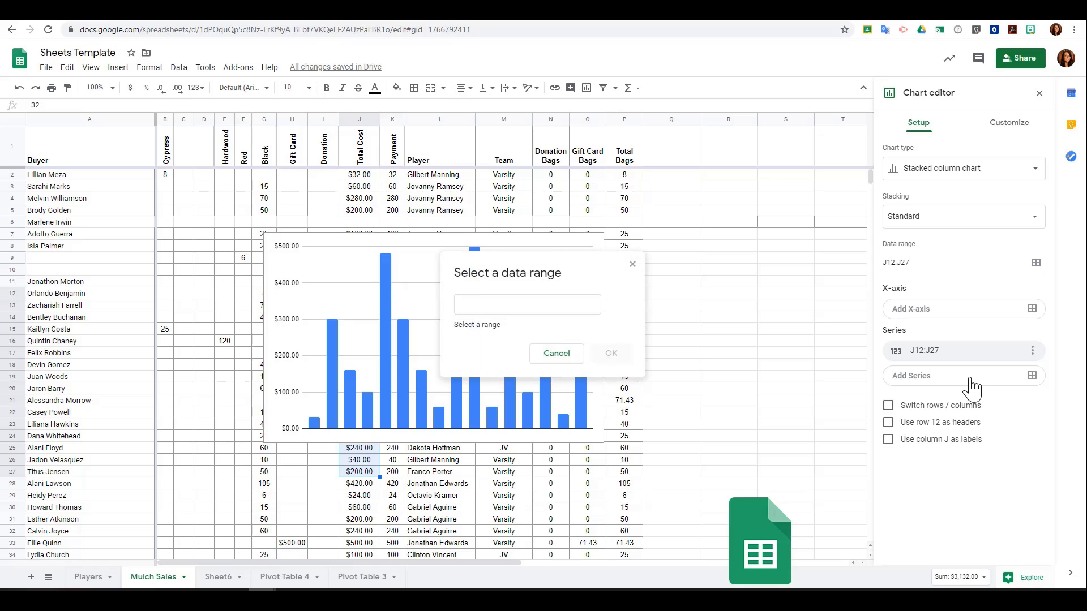
left_click(632, 264)
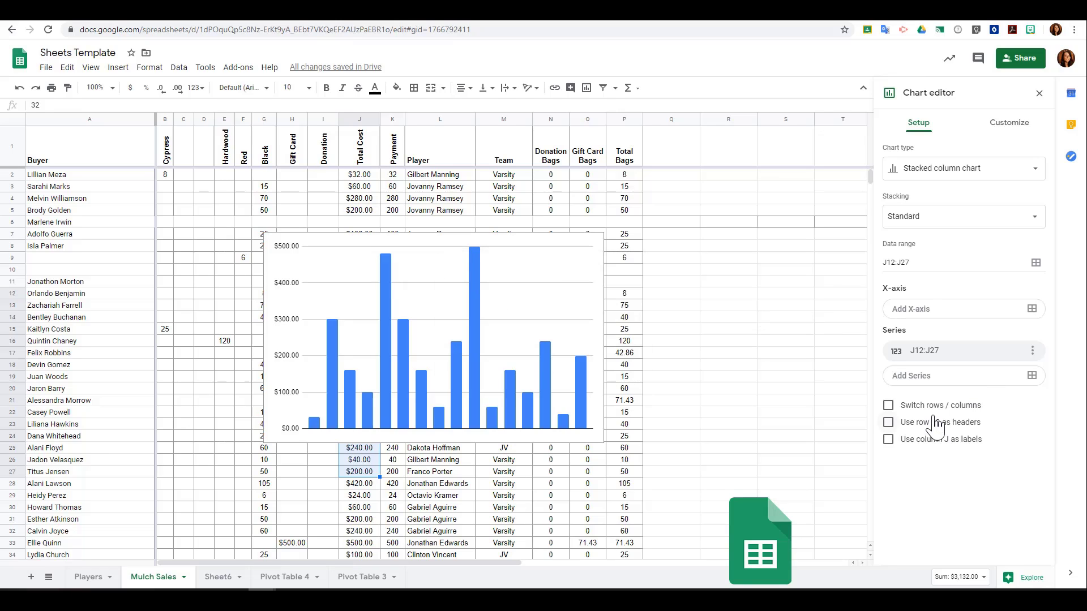
left_click(888, 406)
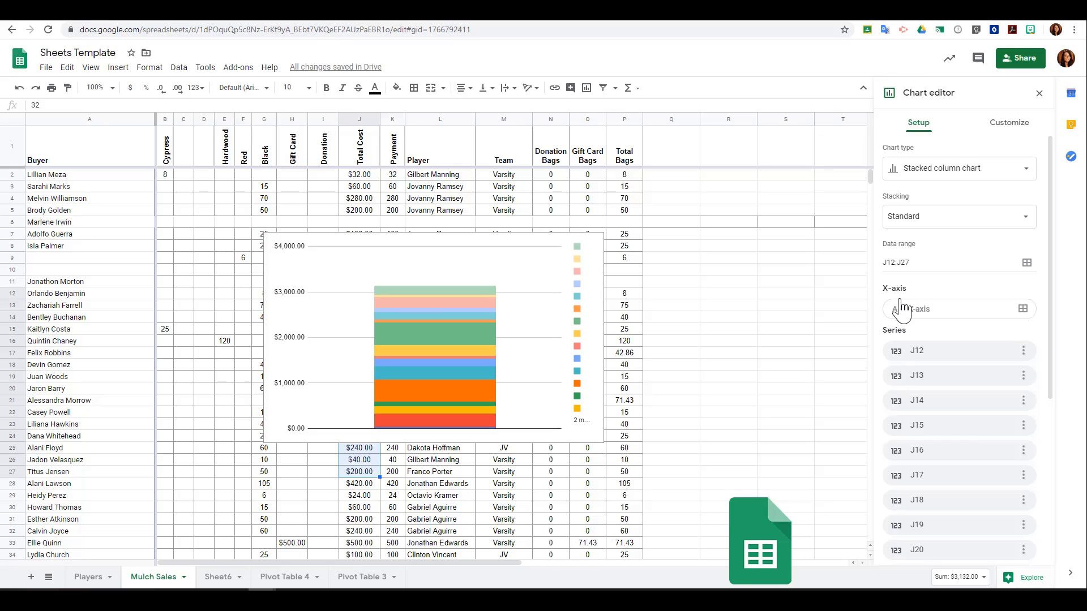
scroll(913, 359, "down", 5)
left_click(888, 525)
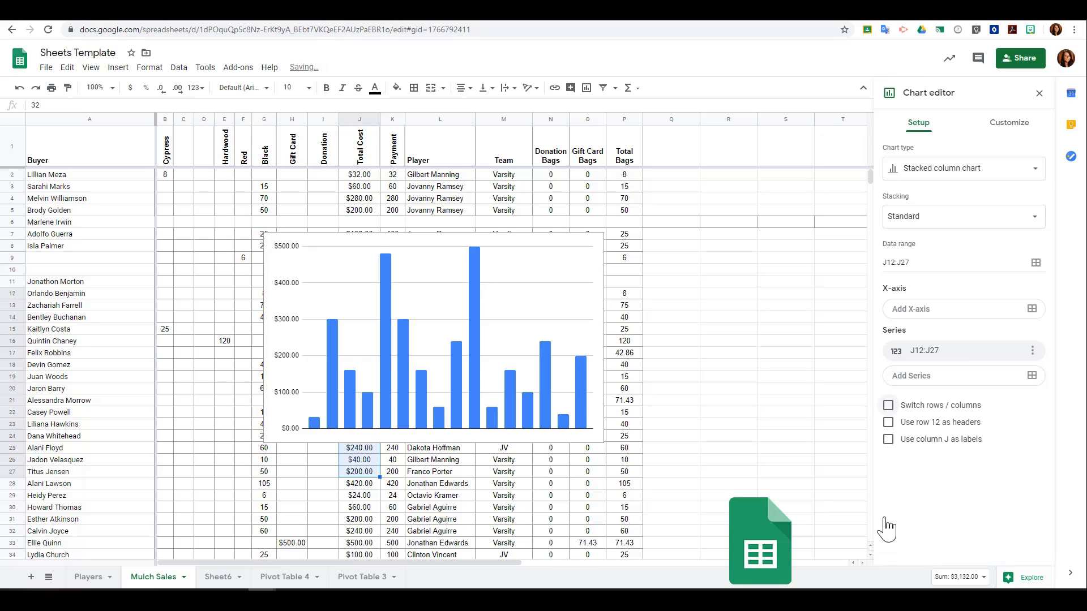
Use row 12 as headers and column J as labels for the chart.
left_click(888, 423)
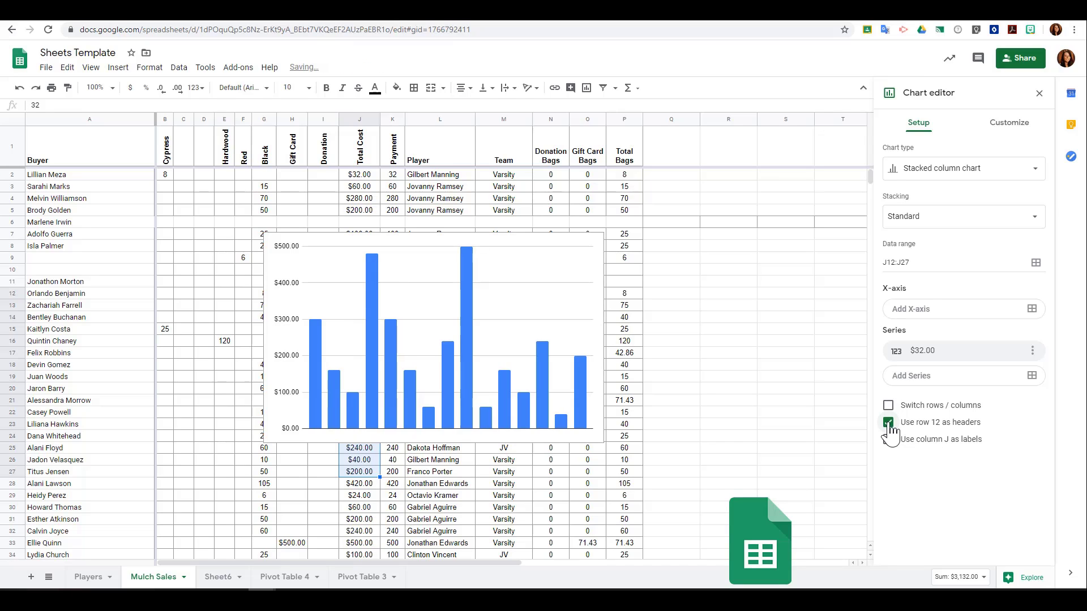
left_click(889, 441)
Set the chart style's background colour to yellow and its border colour to green.
left_click(1021, 137)
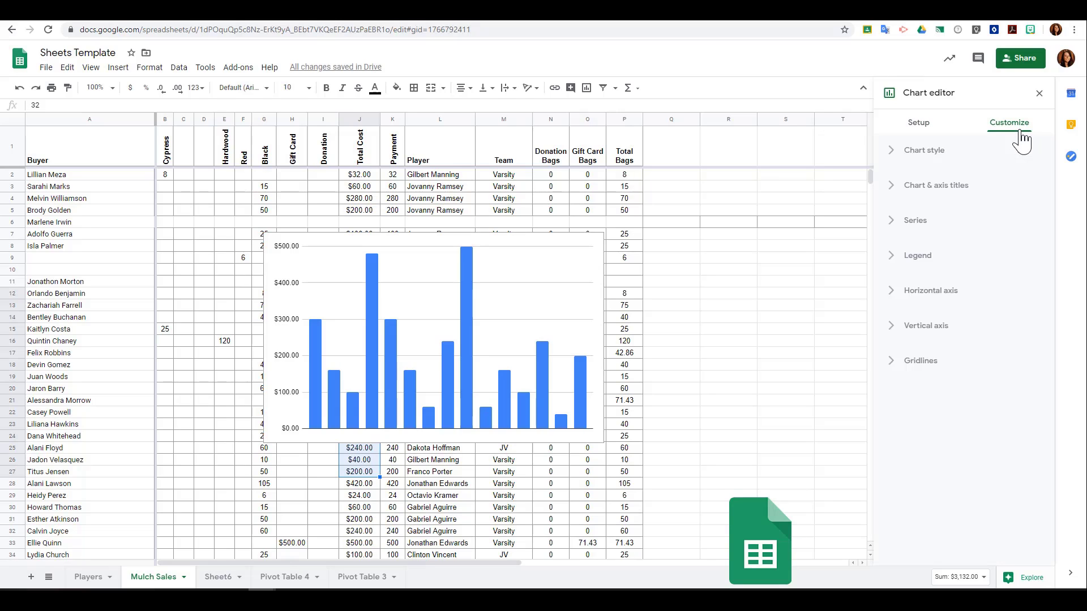
left_click(952, 153)
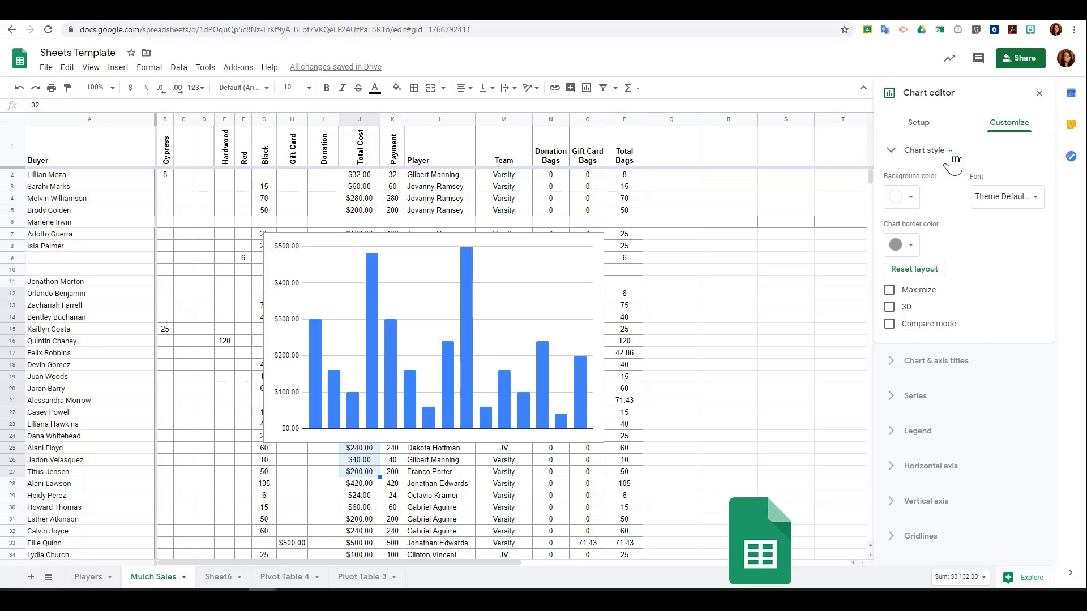
left_click(906, 198)
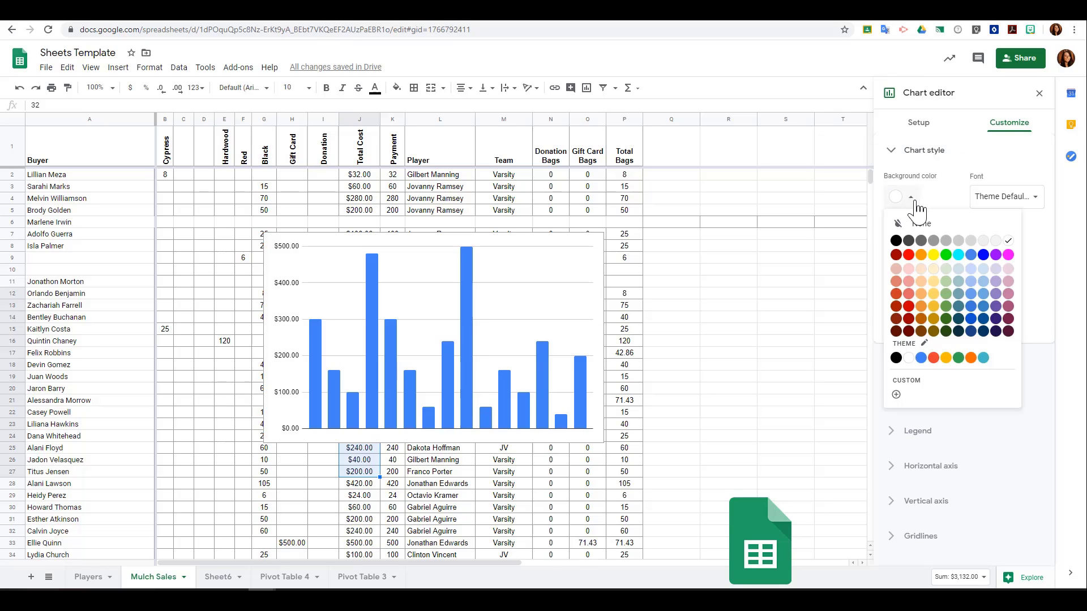
left_click(932, 256)
left_click(906, 245)
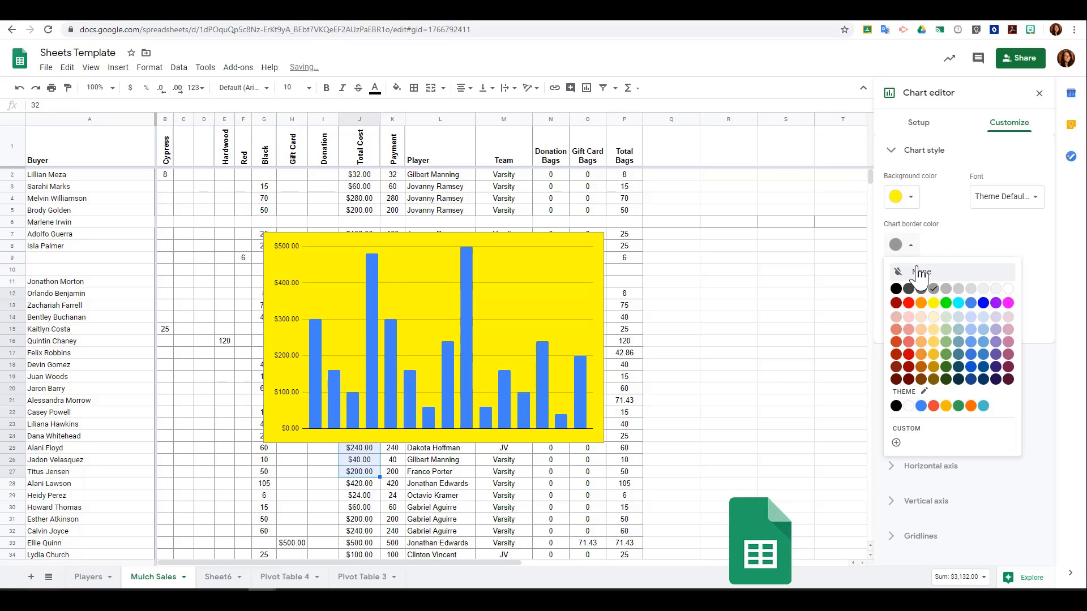
left_click(946, 304)
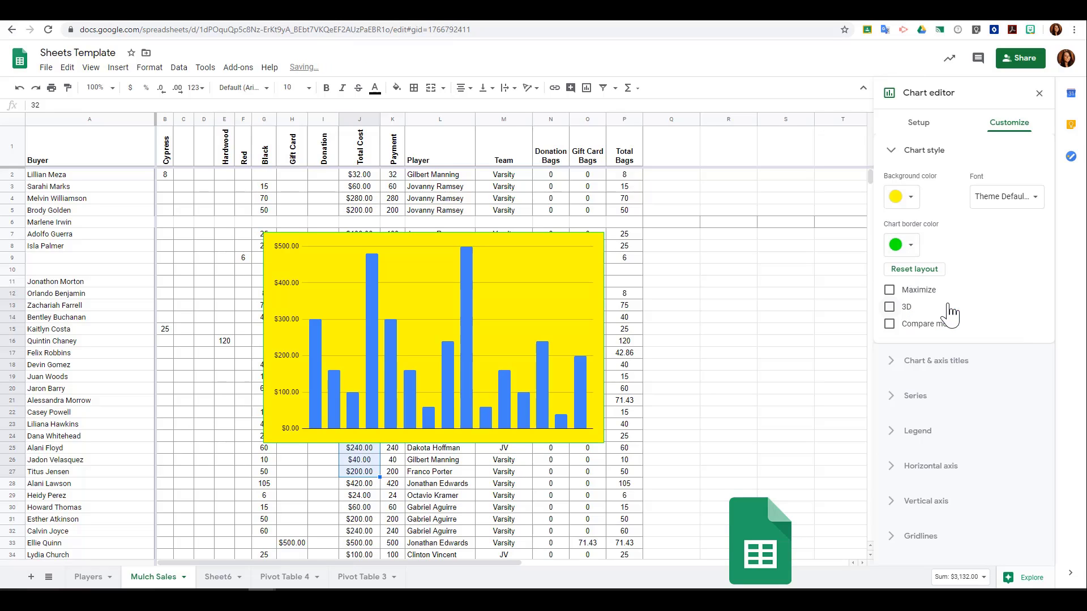
Turn on 3D and compare mode for the chart and set its font to Wide.
left_click(908, 309)
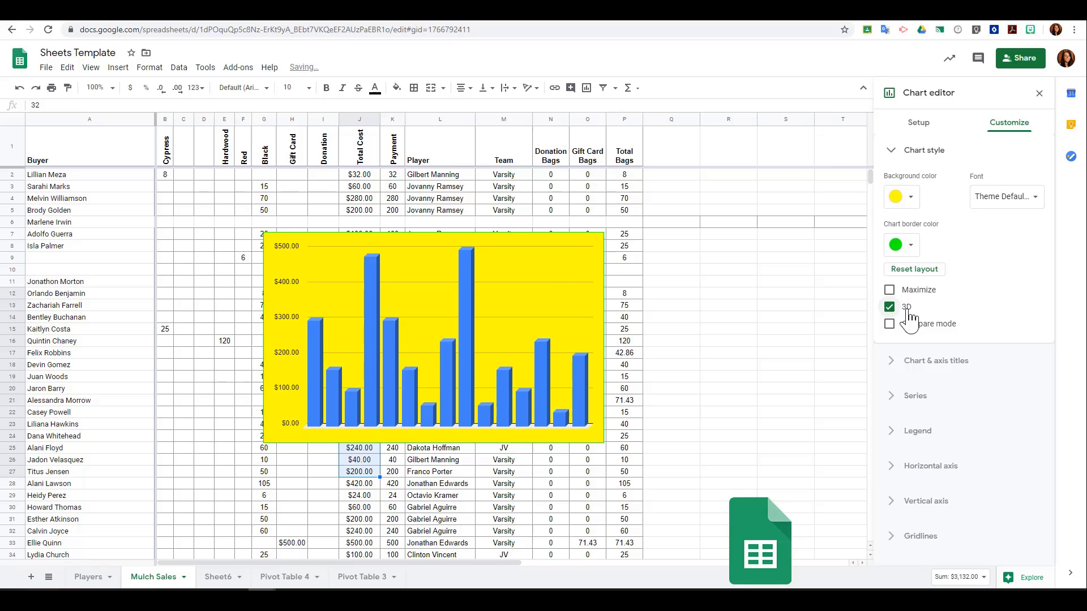
left_click(915, 332)
left_click(915, 291)
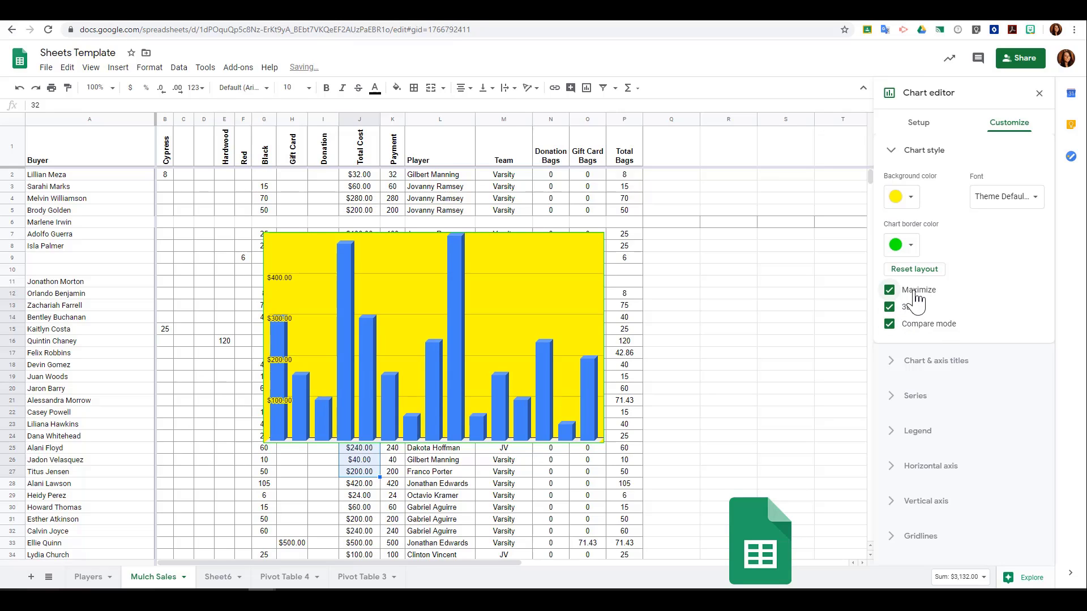
left_click(915, 292)
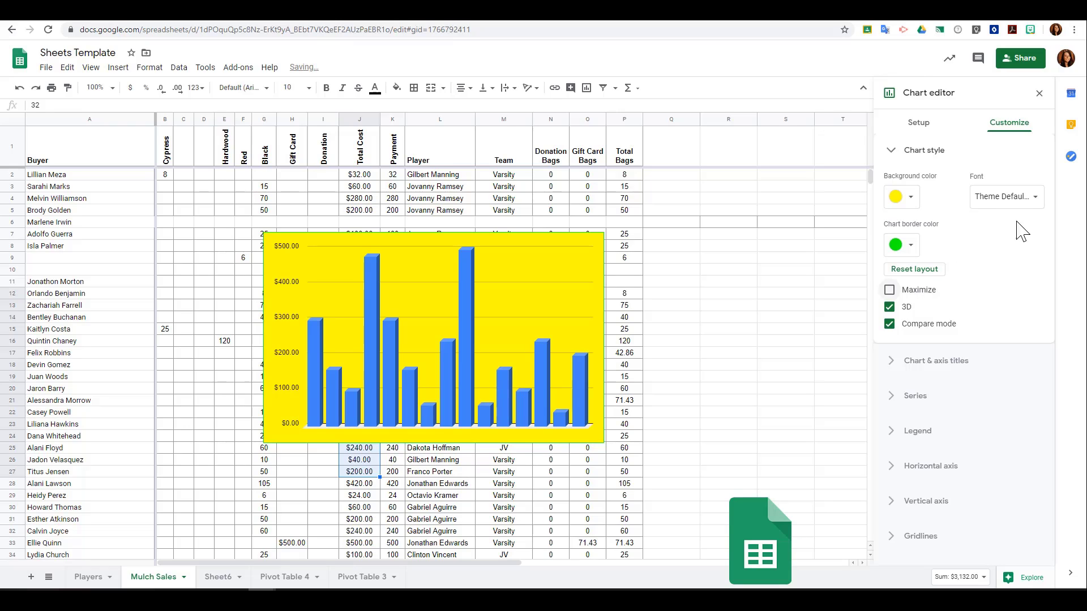
left_click(1030, 198)
left_click(1003, 269)
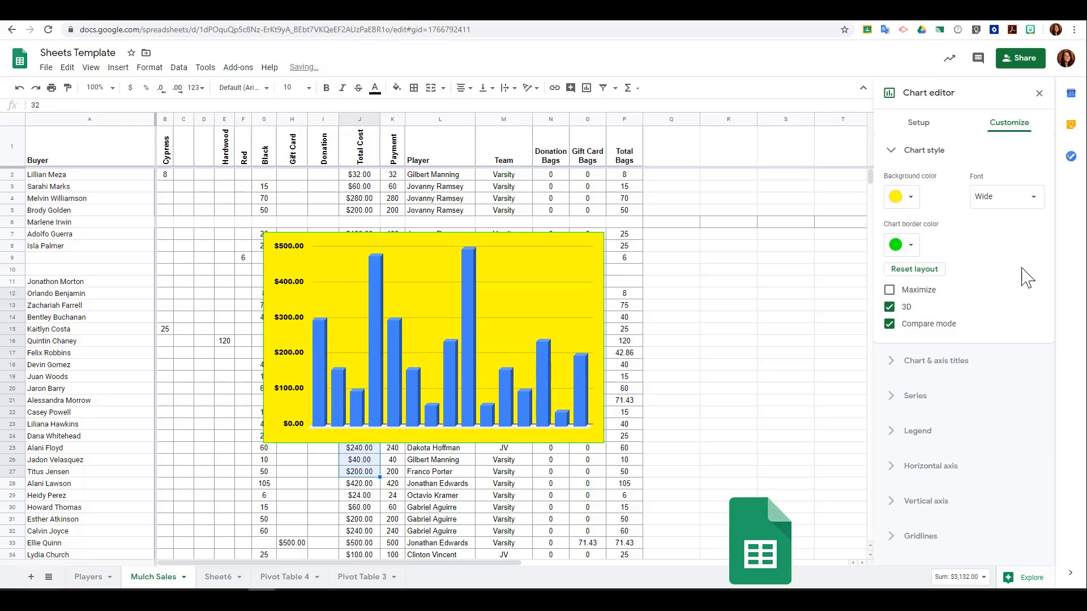
Set the chart title text to Title.
left_click(981, 361)
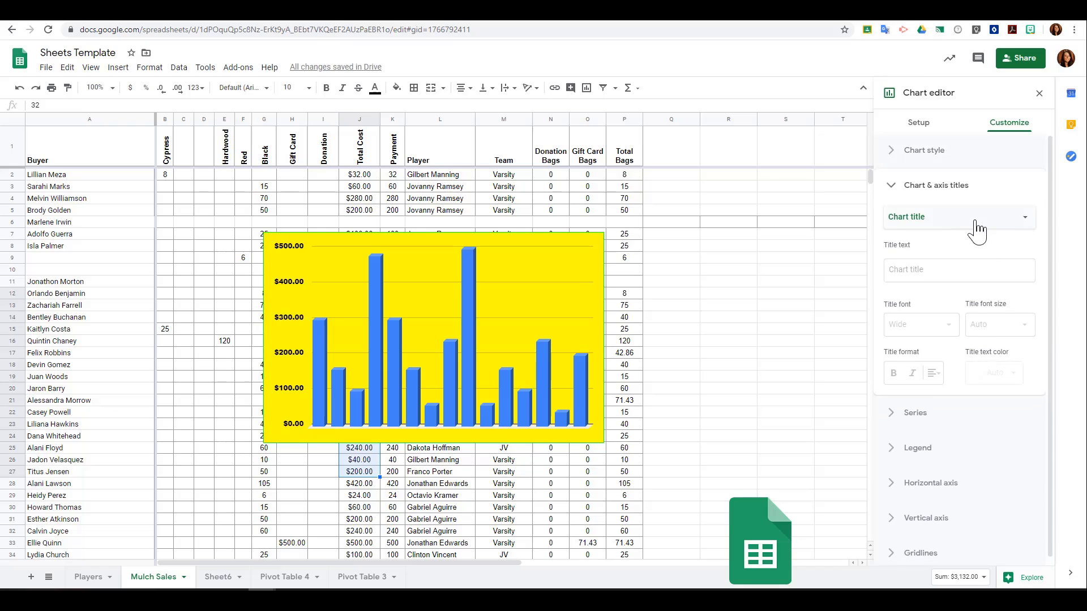
left_click(947, 270)
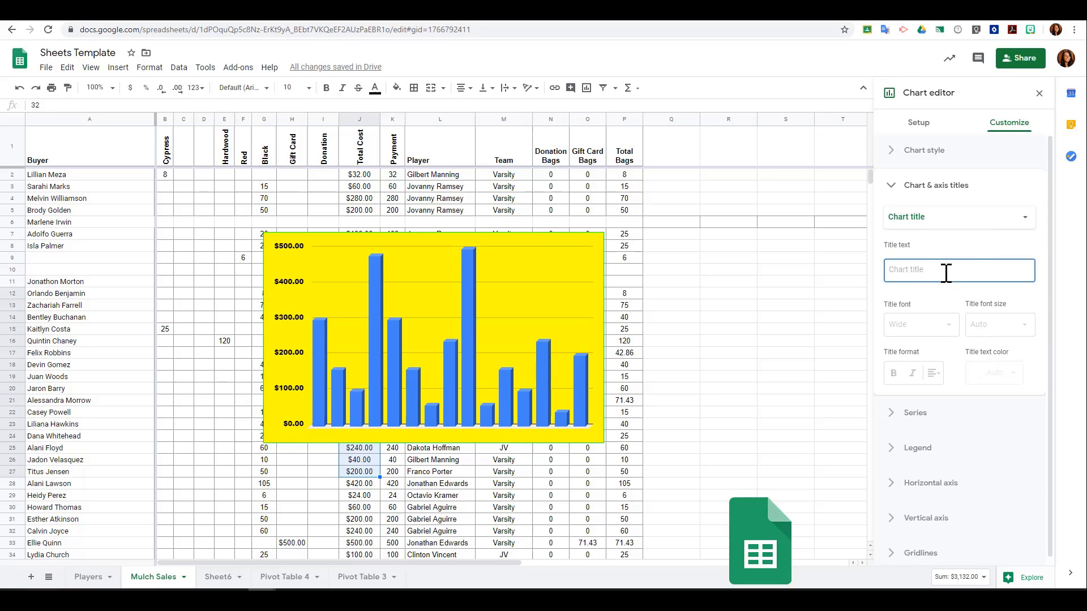
type("Title")
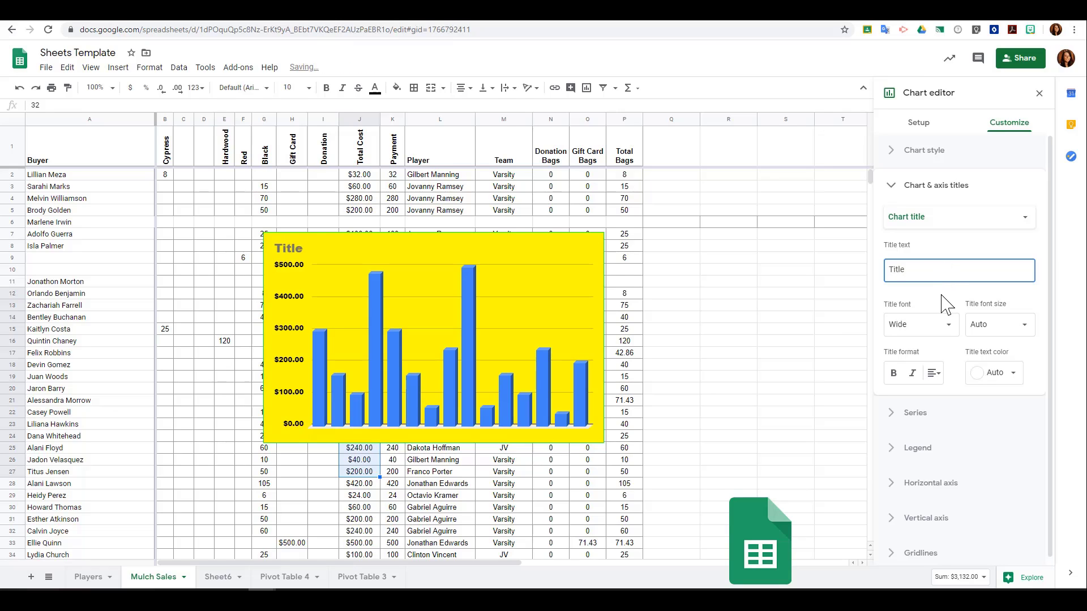
left_click(942, 299)
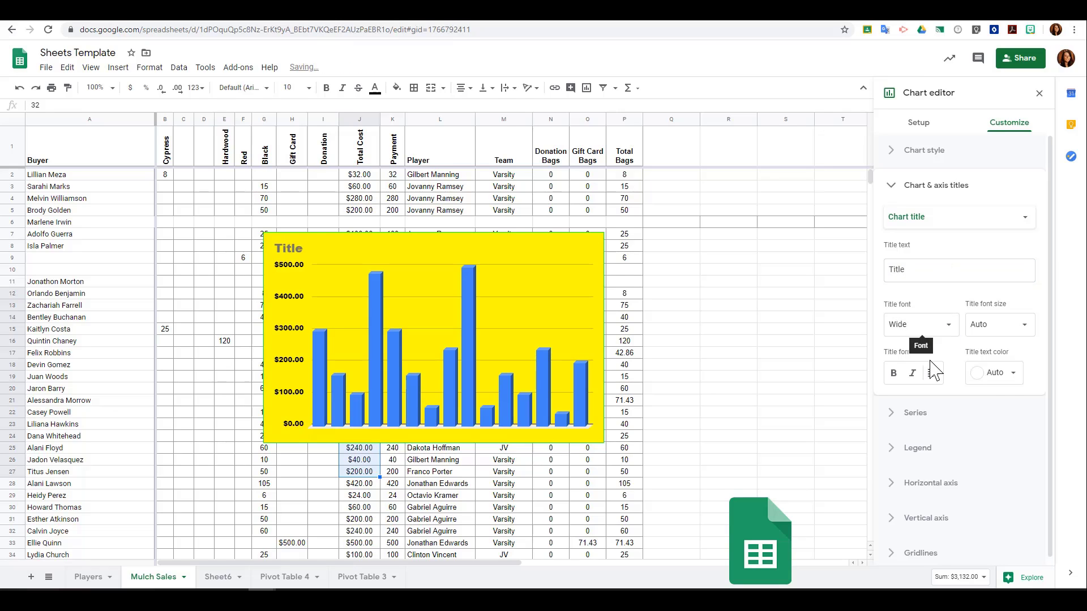
Review the Series, Legend, Horizontal axis, Vertical axis and Gridlines options, then close the chart editor.
left_click(939, 413)
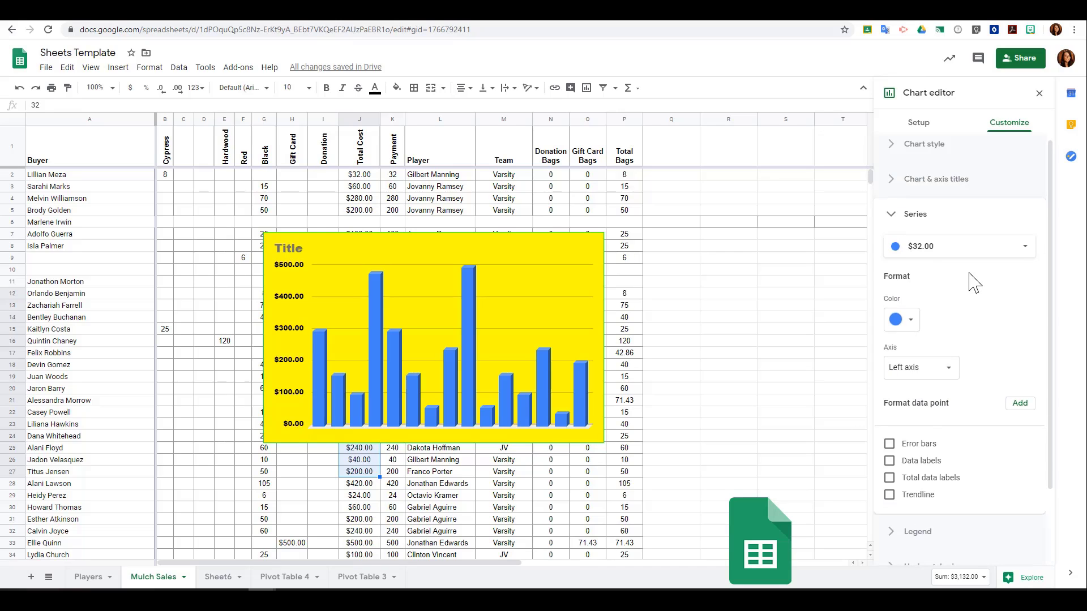
scroll(937, 317, "down", 3)
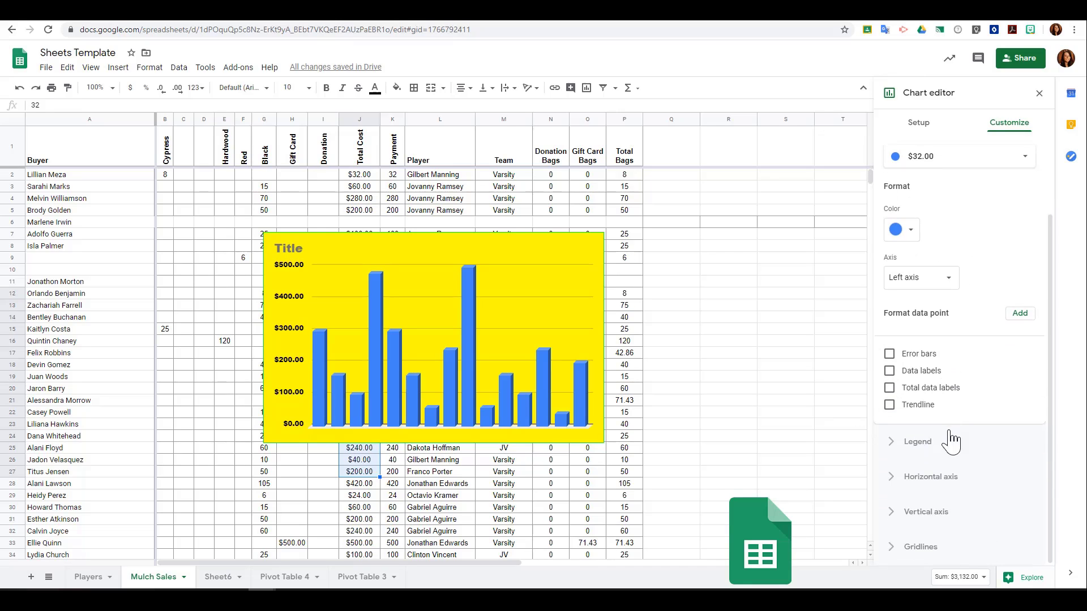
left_click(951, 440)
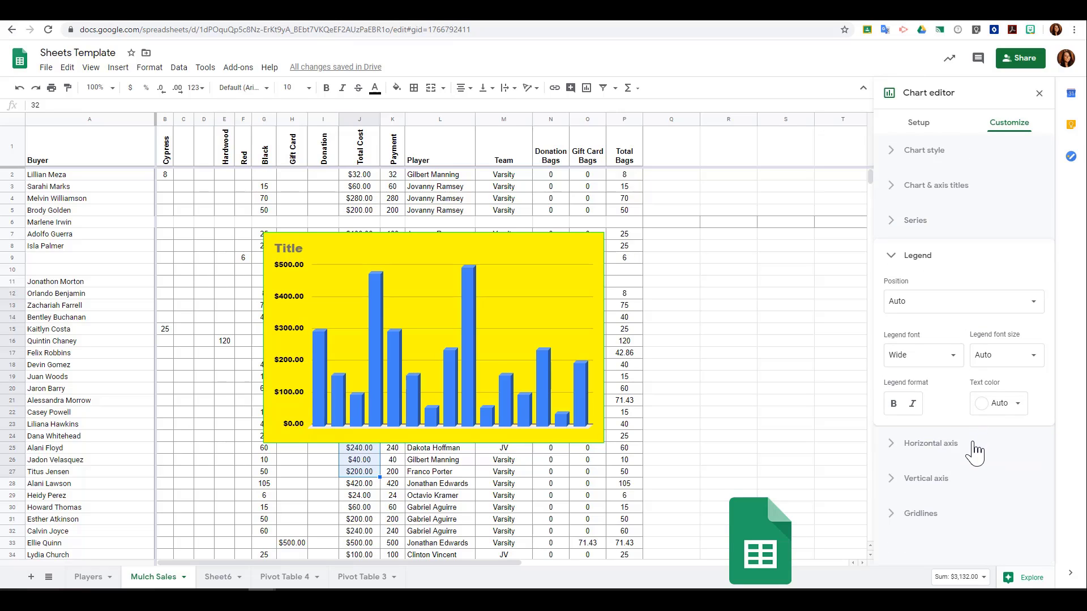
left_click(974, 452)
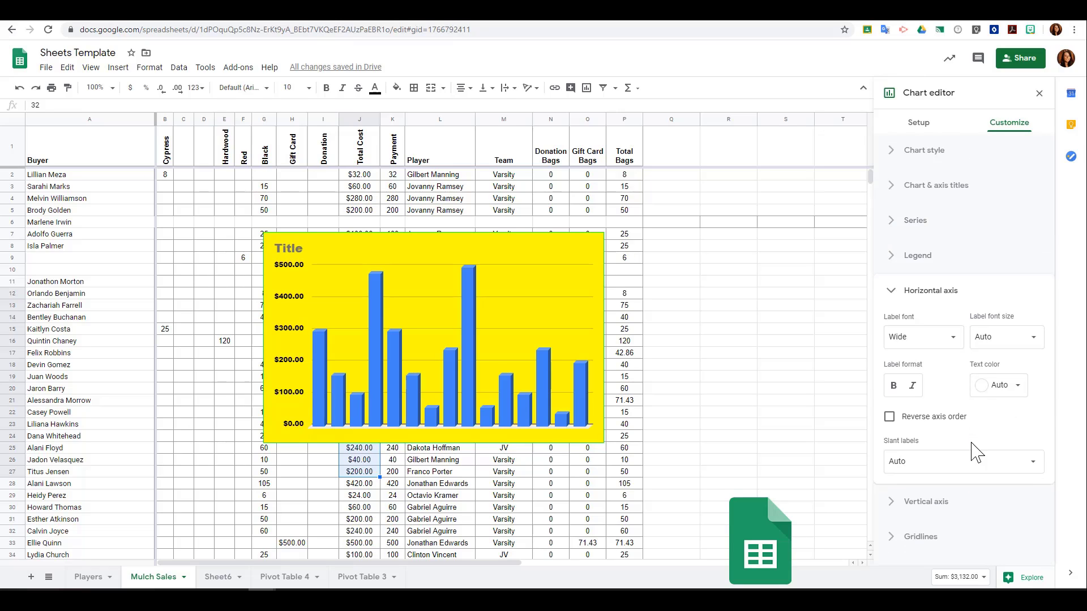
left_click(961, 513)
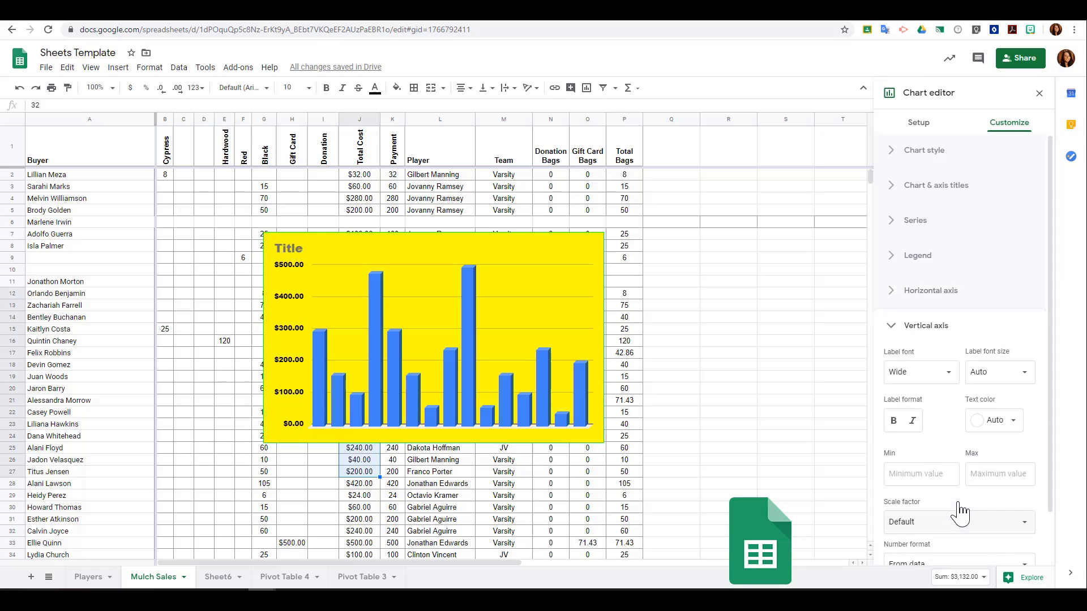
left_click(942, 560)
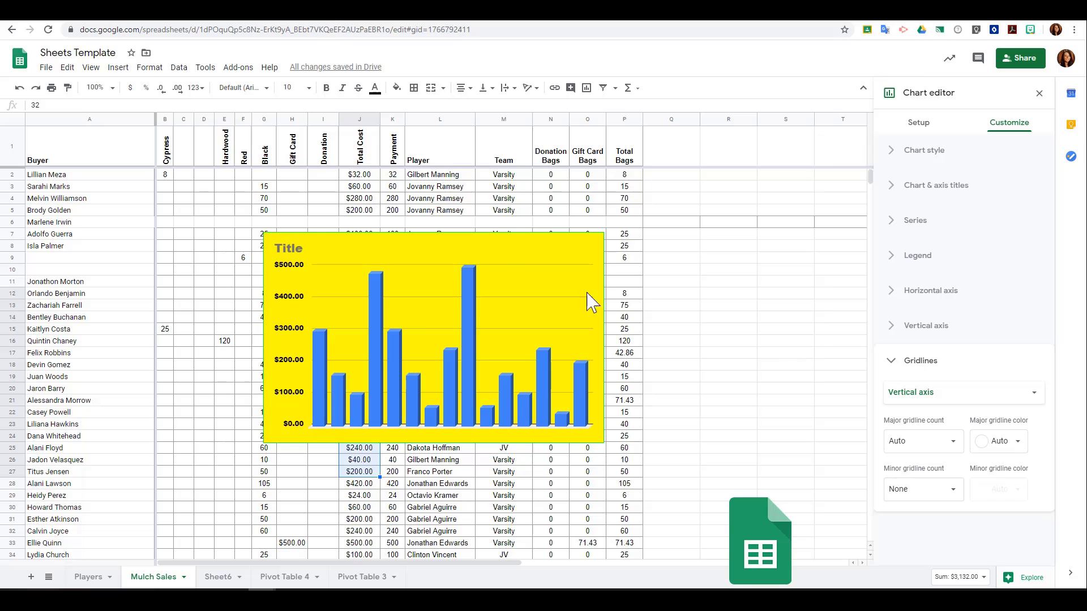
left_click(517, 259)
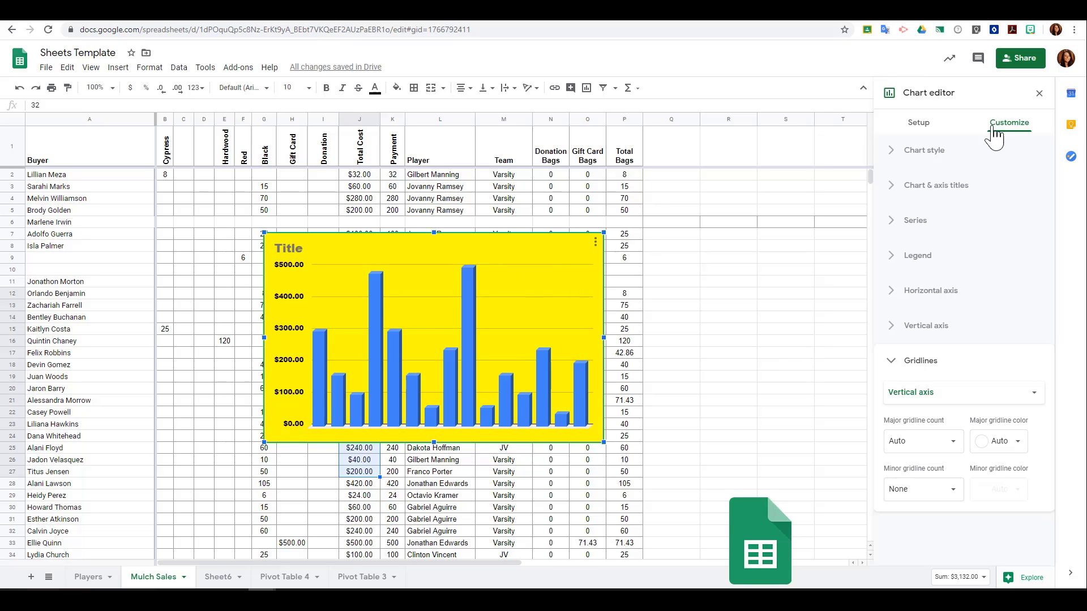
left_click(1039, 92)
Try moving the chart across the sheet, then undo the move.
left_click(728, 305)
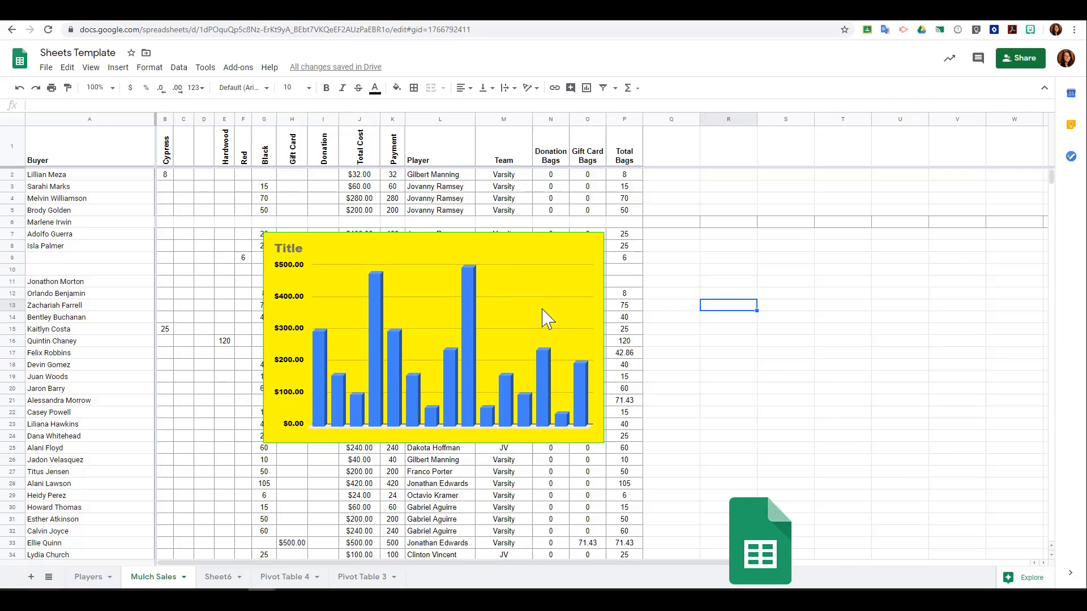
left_click_drag(434, 253, 794, 196)
key("ctrl+z")
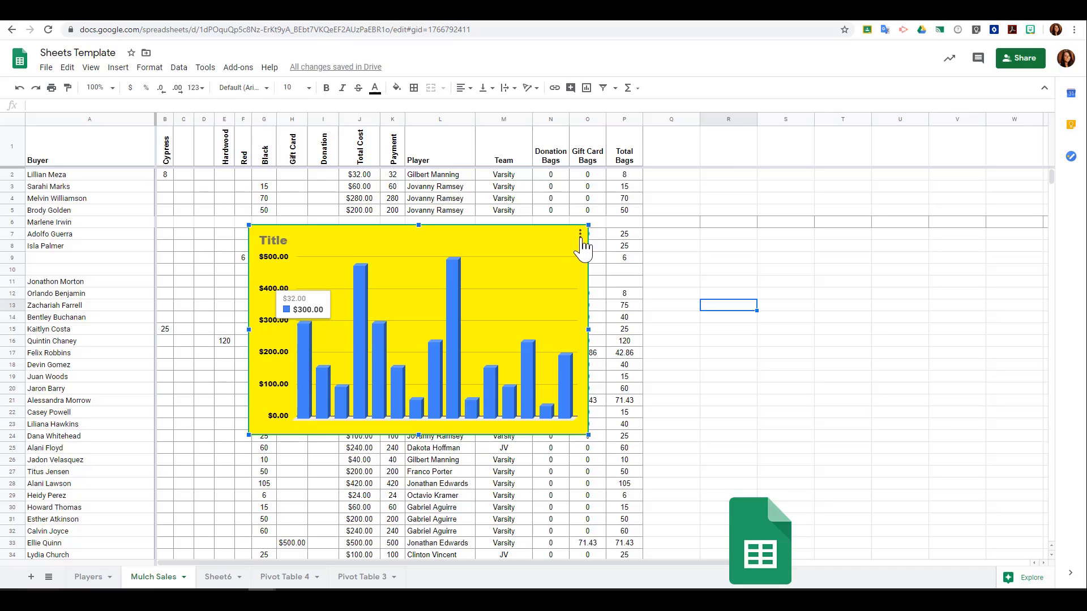
Move the chart to its own sheet.
left_click(580, 234)
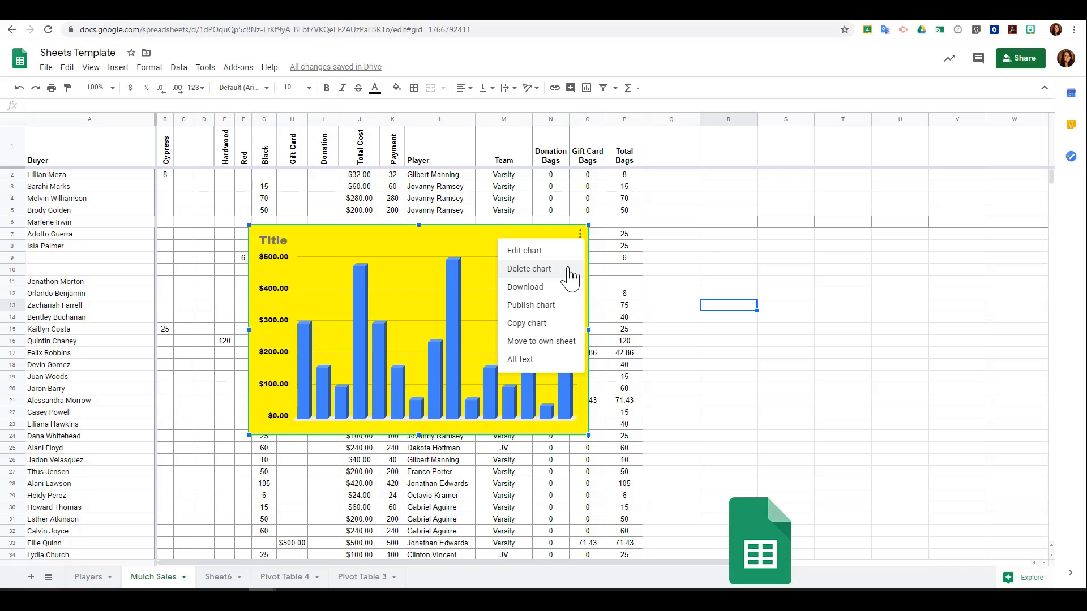
mouse_move(572, 298)
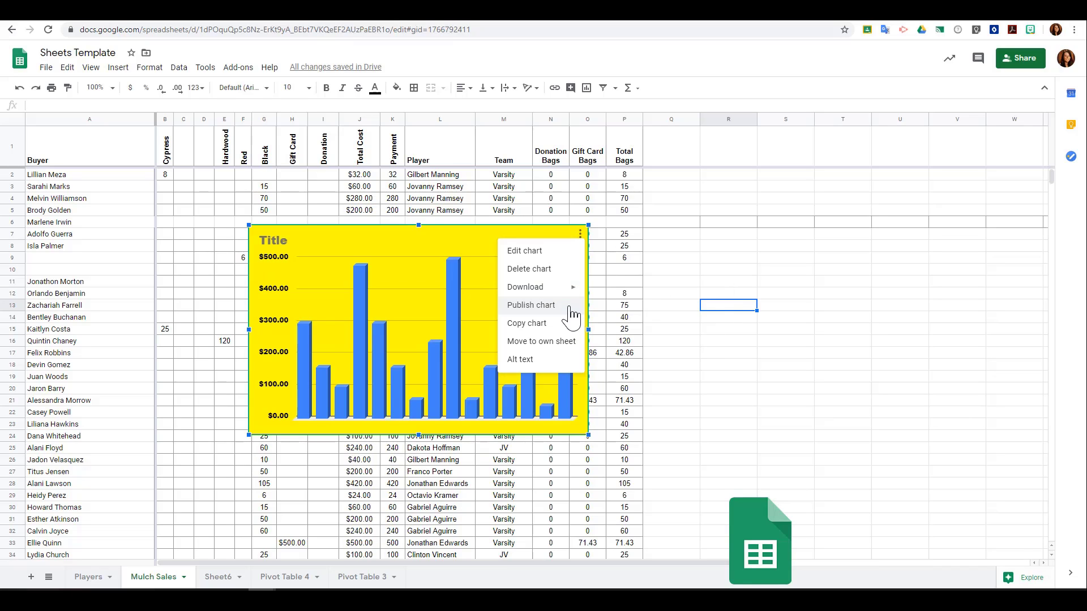
left_click(570, 351)
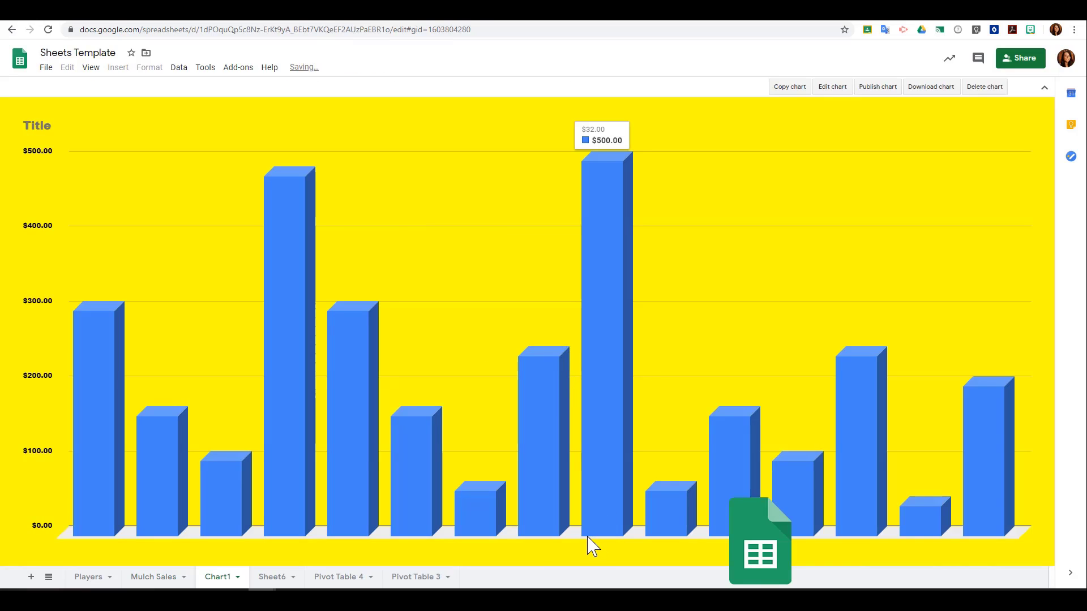